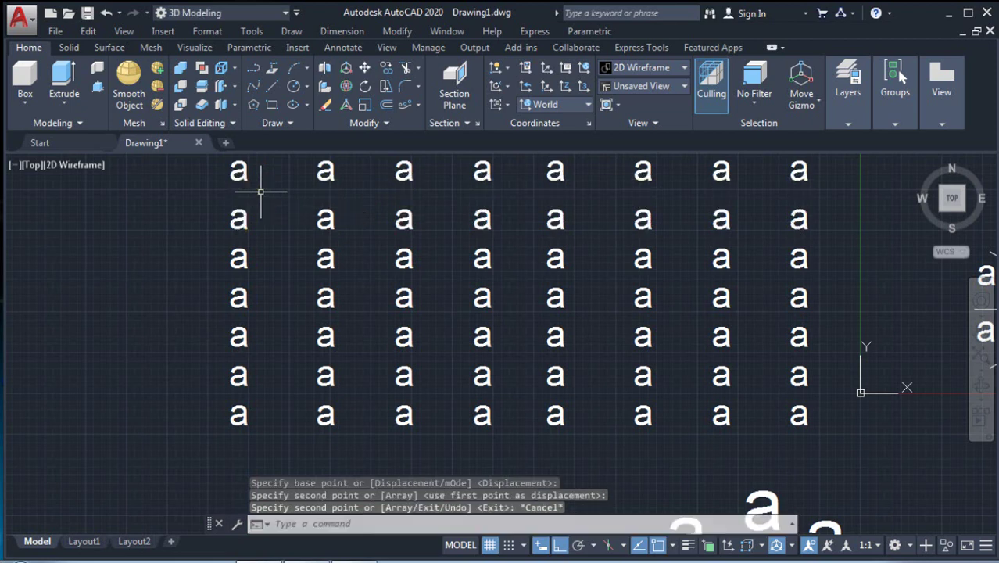
# - Edit the first three texts of the top row of a's to read 1, 2 and 3
pyautogui.doubleClick(241, 175)
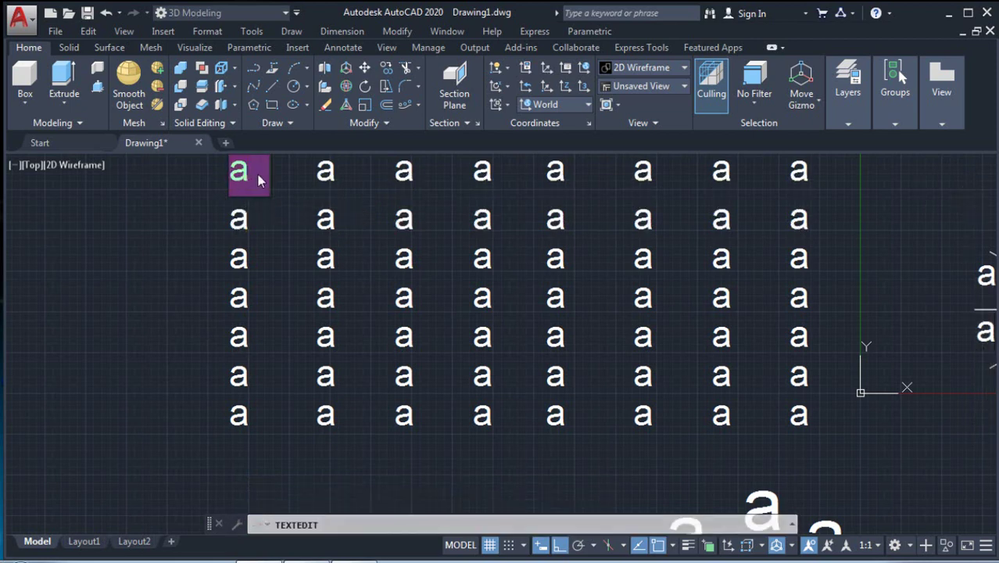
pyautogui.write('1')
pyautogui.click(328, 175)
pyautogui.click(330, 177)
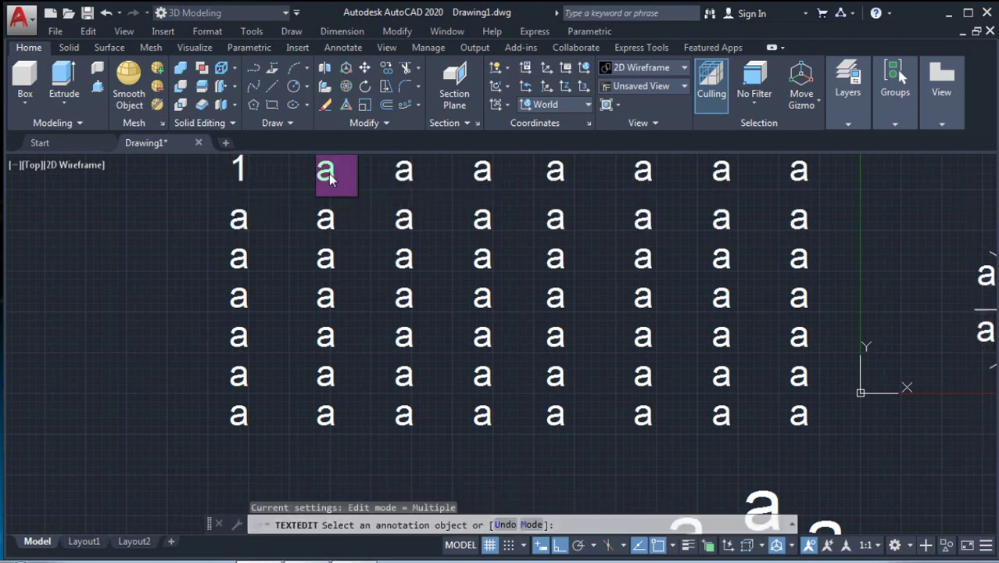
pyautogui.write('2')
pyautogui.click(400, 175)
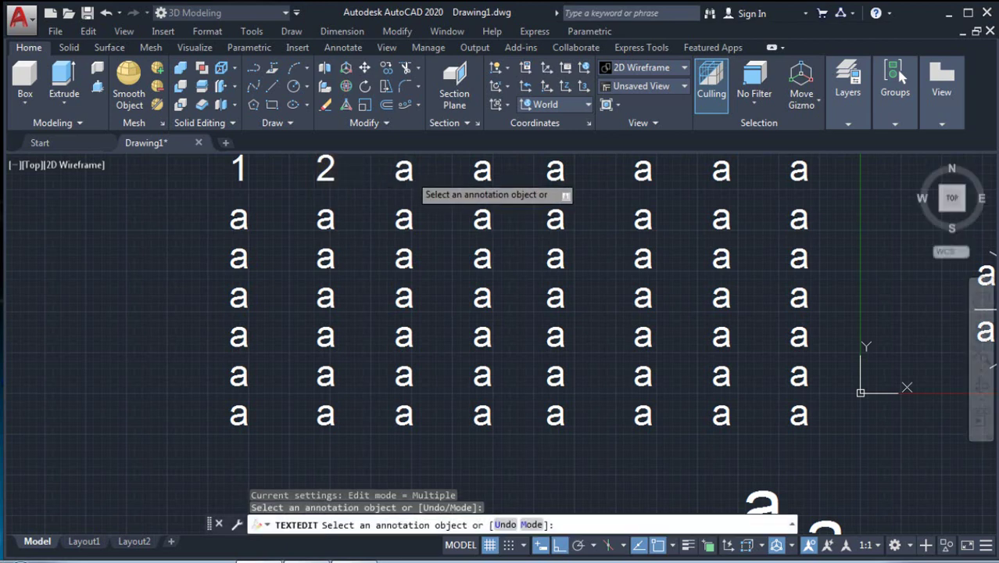
pyautogui.click(403, 175)
pyautogui.write('3')
# - Change the fourth and fifth texts of the top row to 4 and 5
pyautogui.click(483, 172)
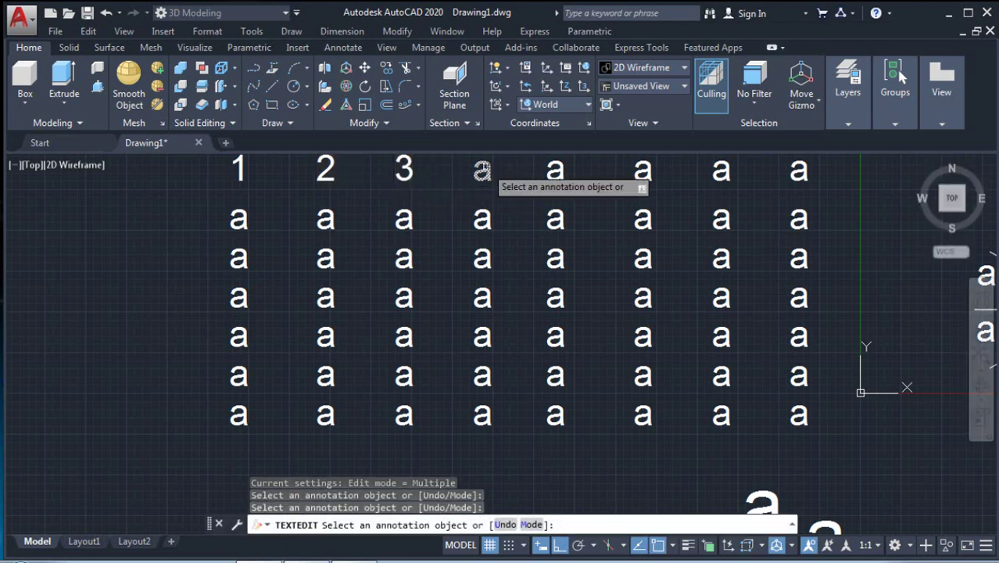
pyautogui.write('4')
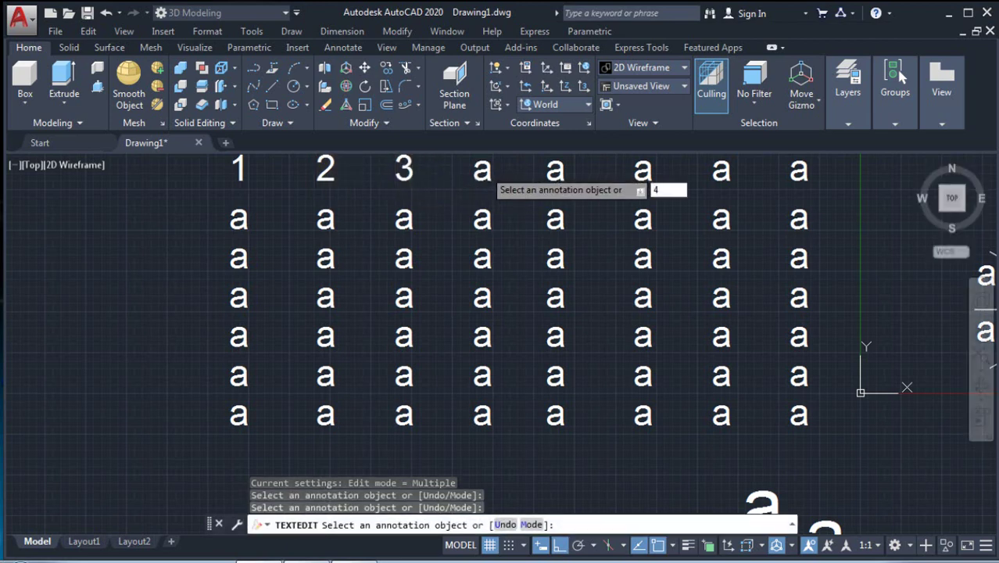
pyautogui.click(485, 173)
pyautogui.write('4')
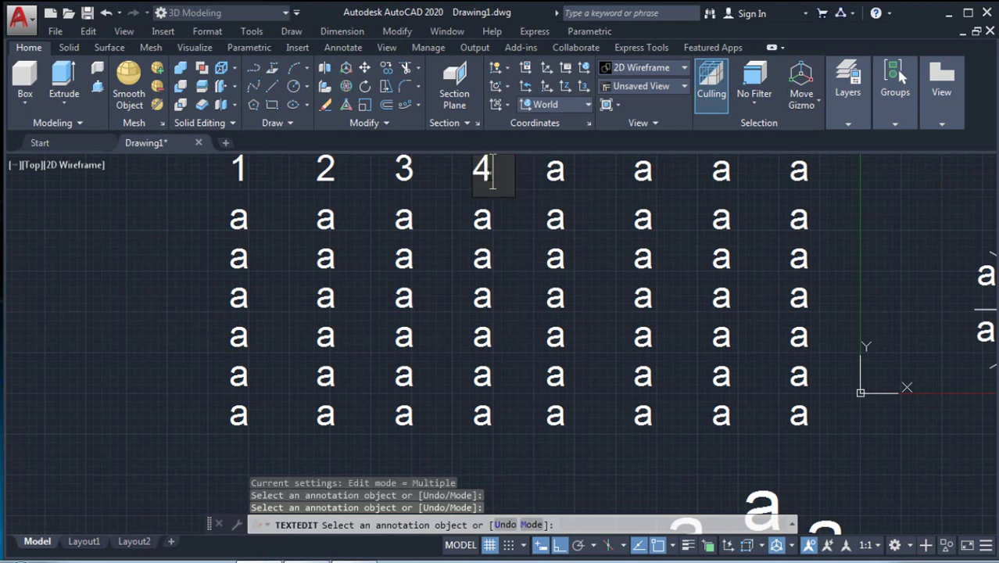
pyautogui.click(558, 173)
pyautogui.click(557, 173)
pyautogui.write('4')
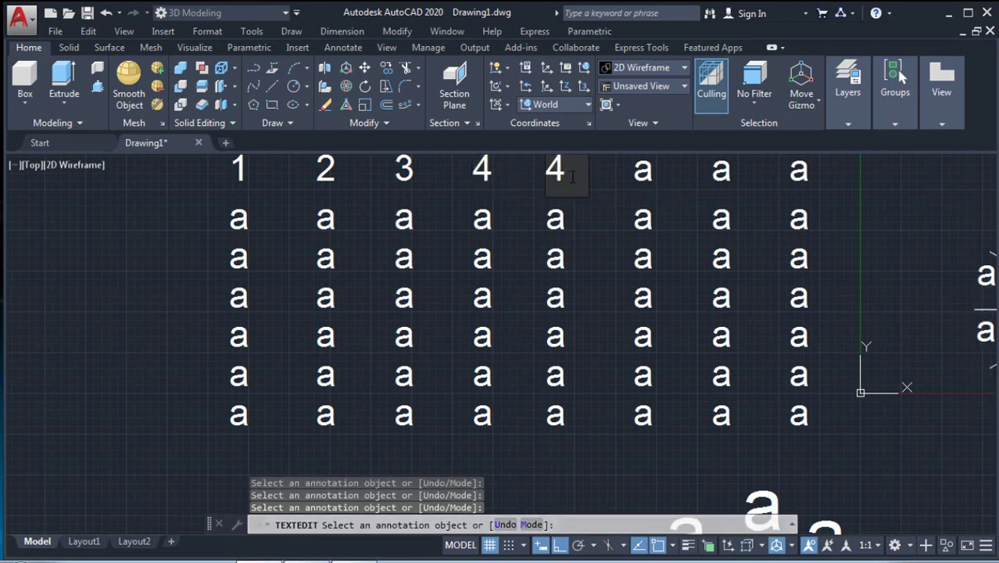
pyautogui.press('BackSpace')
pyautogui.write('5')
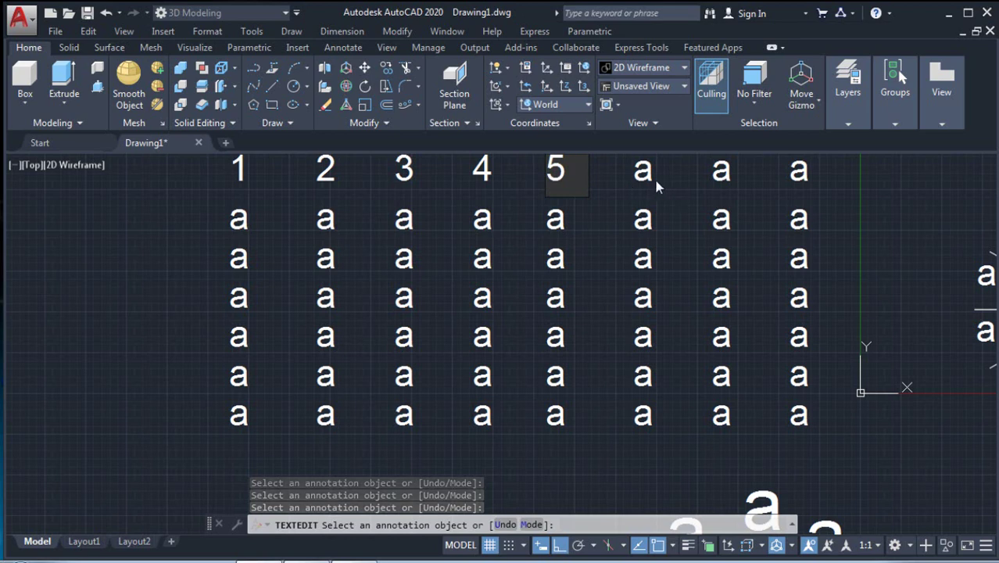
pyautogui.press('Return')
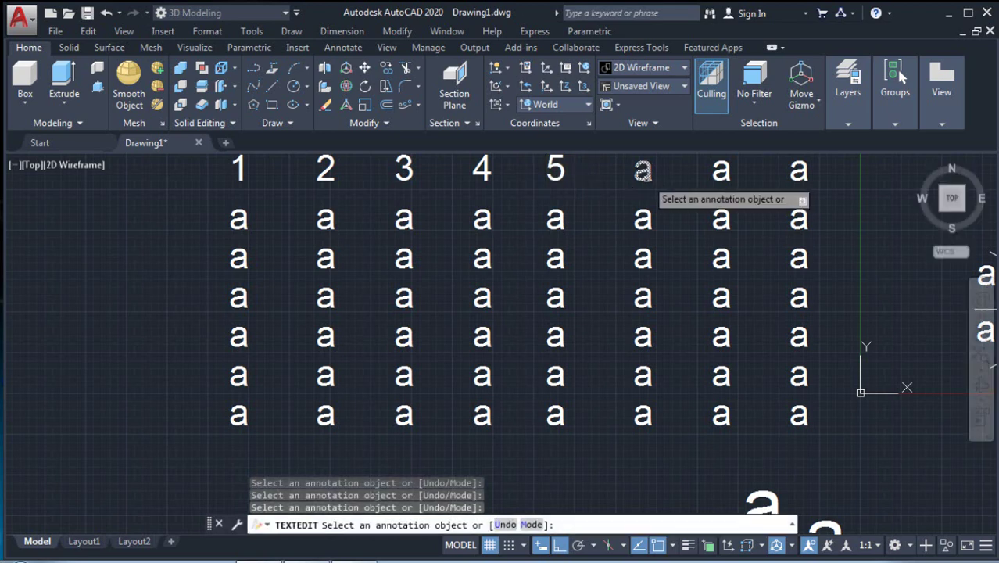
# - Change the sixth text of the top row to 6 and end text editing
pyautogui.click(642, 174)
pyautogui.write('6')
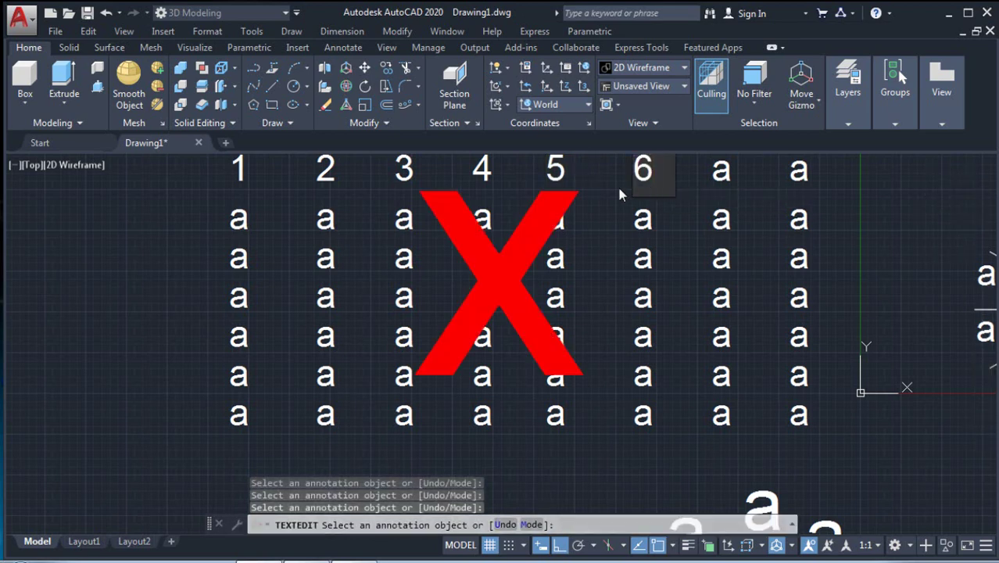
pyautogui.click(619, 189)
pyautogui.scroll(-2, 618, 186)
pyautogui.moveTo(618, 186); pyautogui.dragTo(527, 226, button='middle')
pyautogui.scroll(2, 534, 231)
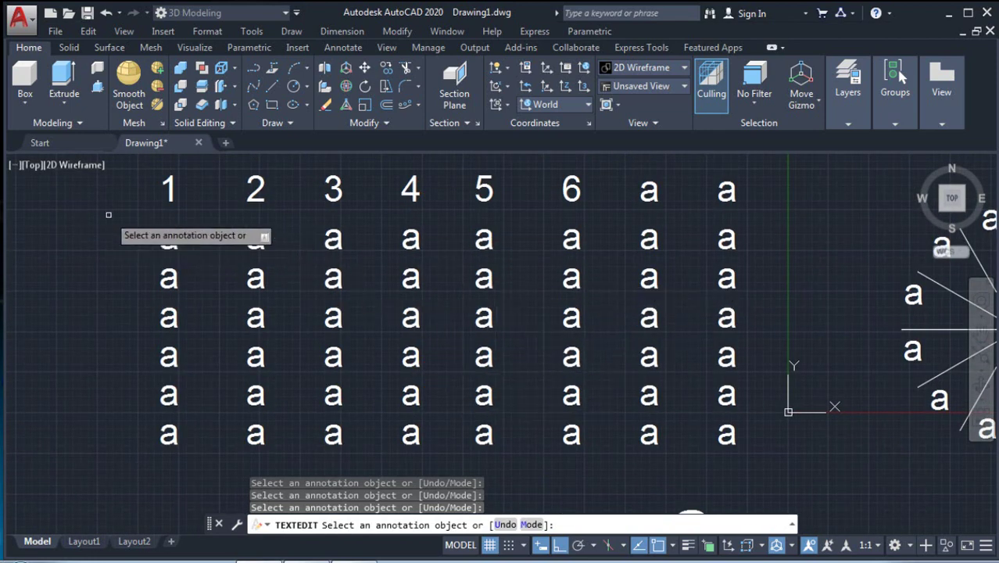
pyautogui.press('Escape')
# - Erase the whole top row of texts, from the 1 through the last a
pyautogui.click(140, 219)
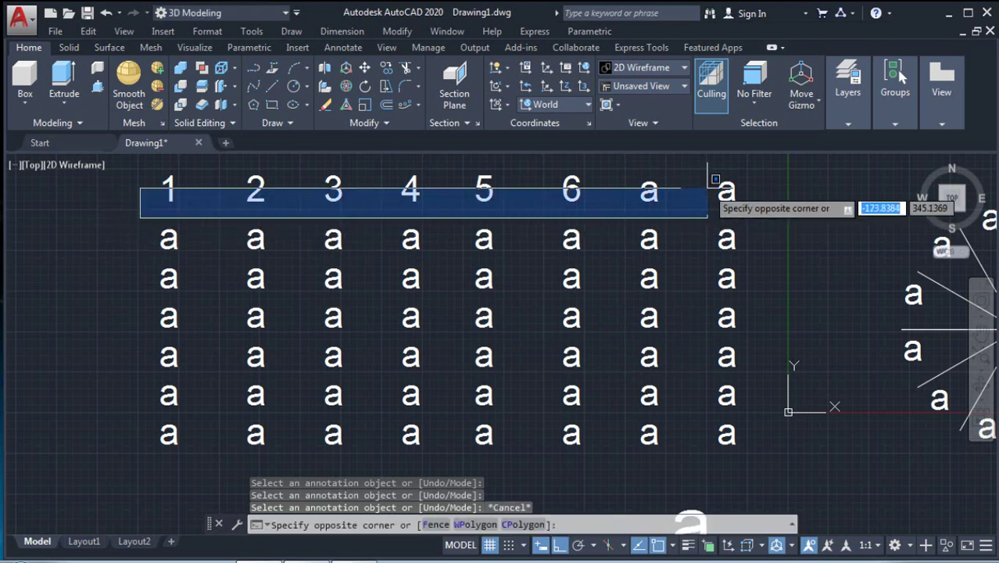
pyautogui.click(786, 154)
pyautogui.press('Delete')
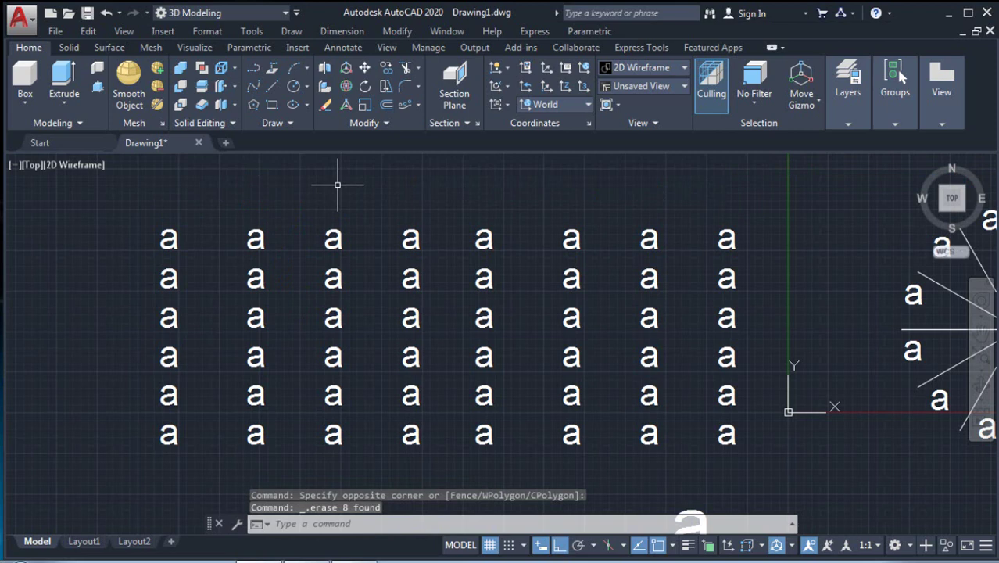
# - Number the top row with TCOUNT, picking the eight texts one by one from left to right, with Select-order sorting, start and increment 1,1 and Overwrite placement
pyautogui.write('tco')
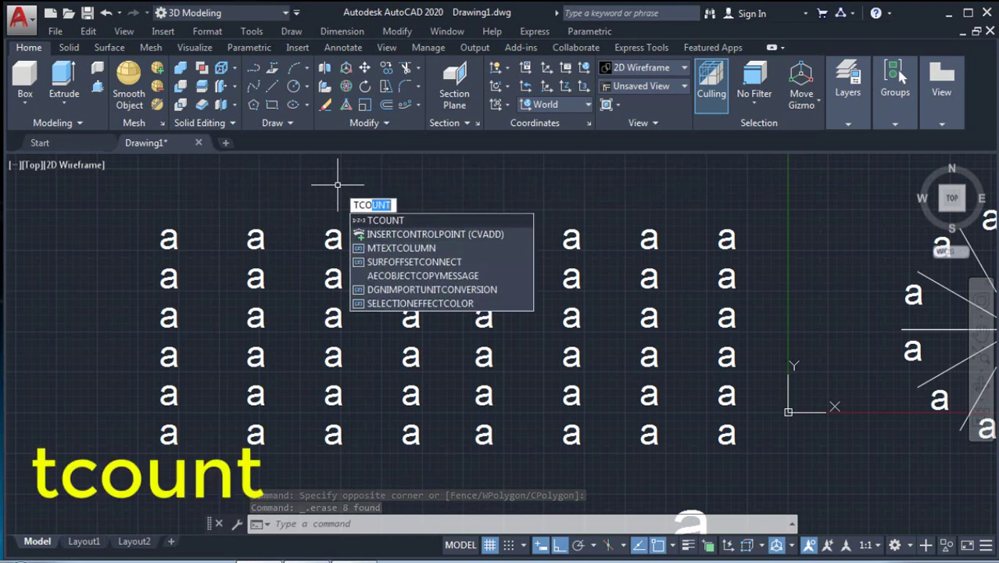
pyautogui.click(402, 224)
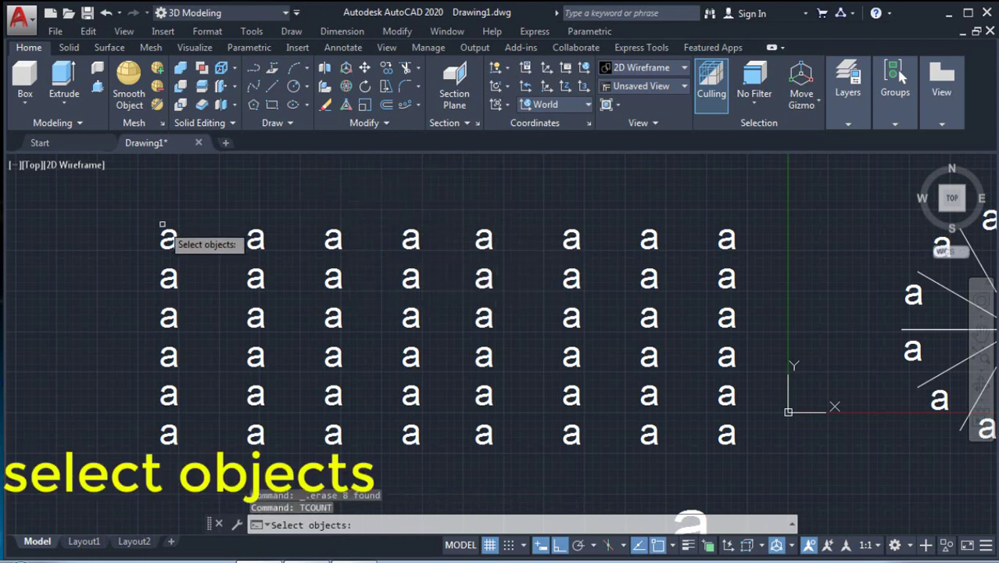
pyautogui.click(169, 238)
pyautogui.click(256, 238)
pyautogui.click(333, 238)
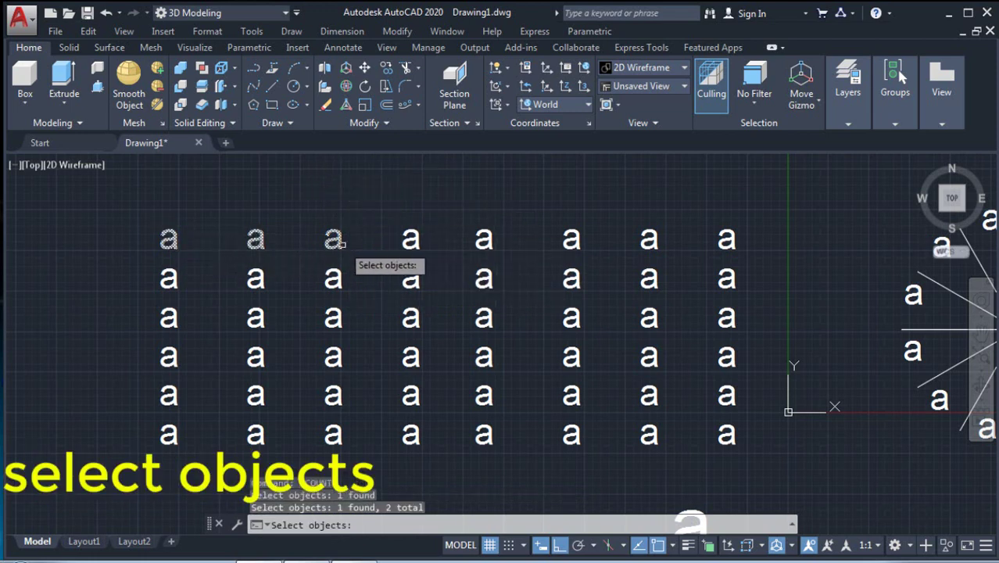
pyautogui.click(410, 239)
pyautogui.click(485, 240)
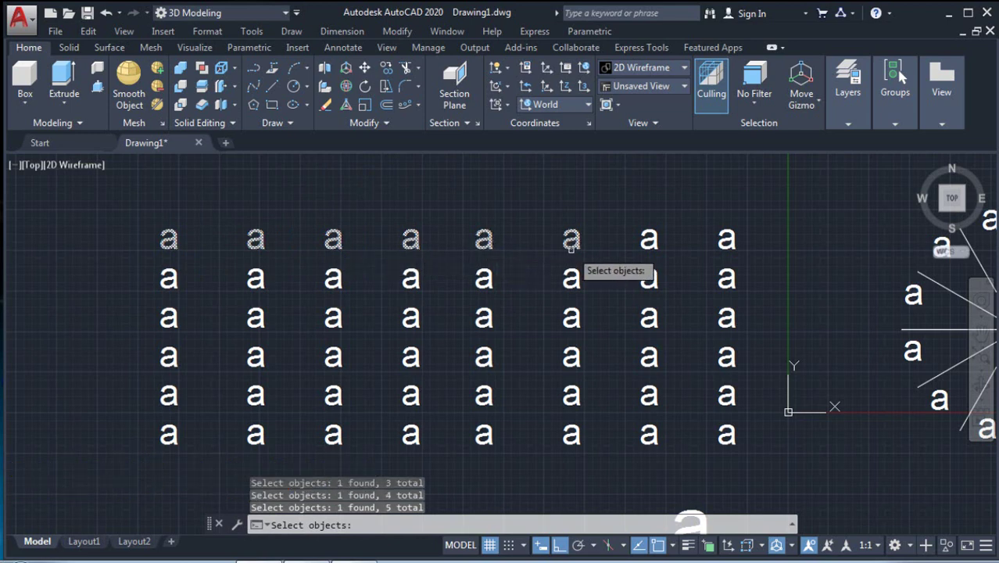
pyautogui.click(571, 239)
pyautogui.click(650, 240)
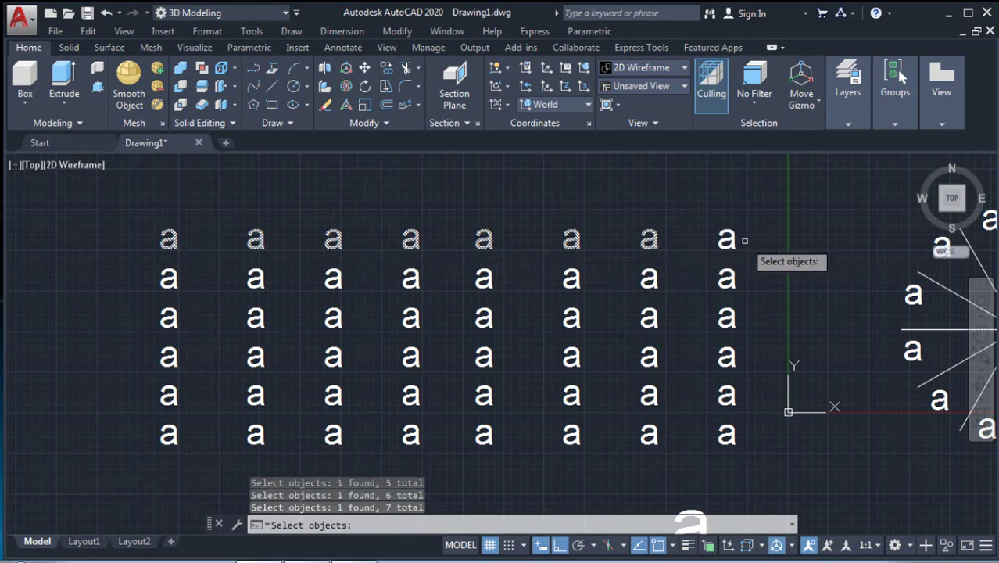
pyautogui.click(727, 239)
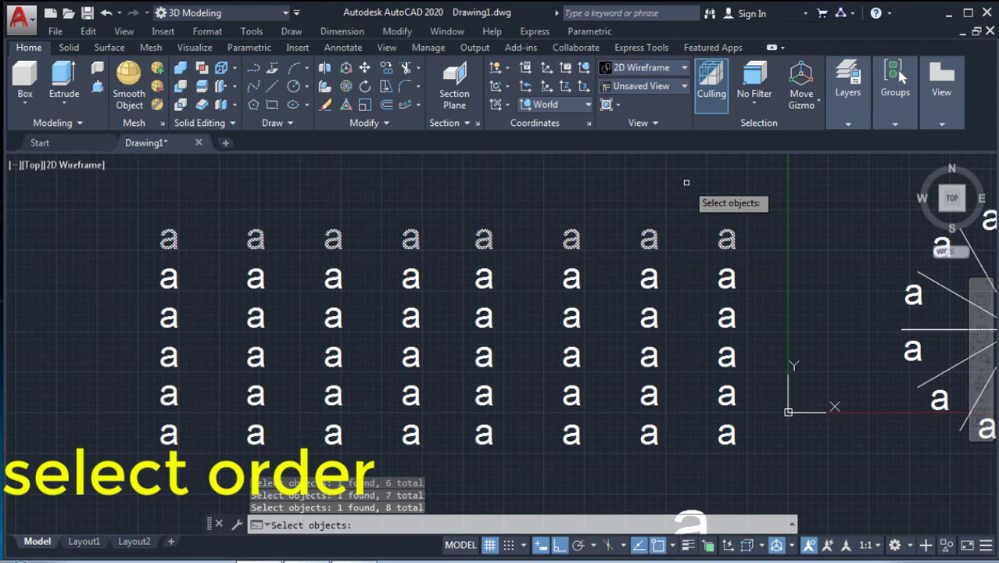
pyautogui.press('Return')
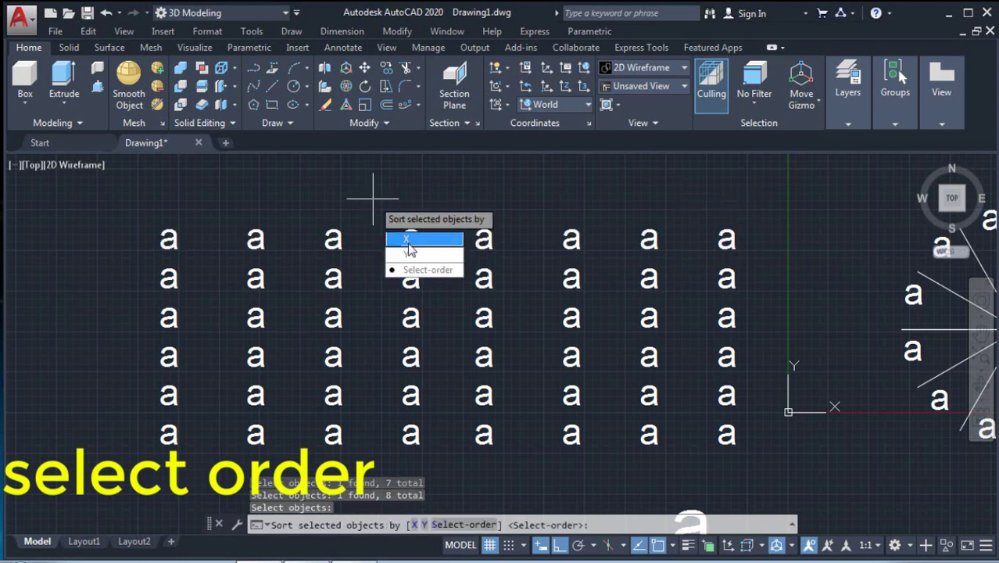
pyautogui.click(428, 270)
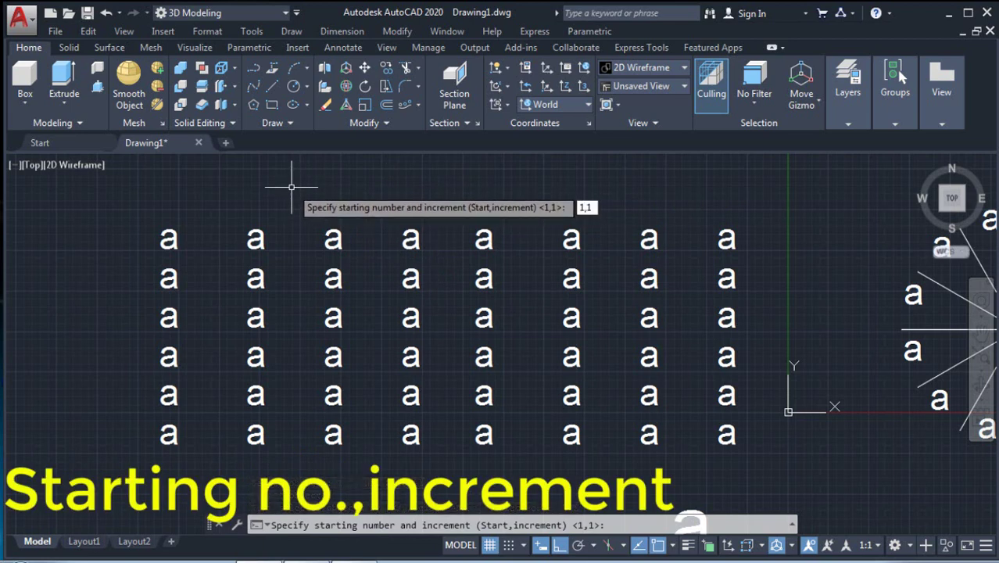
pyautogui.press('Return')
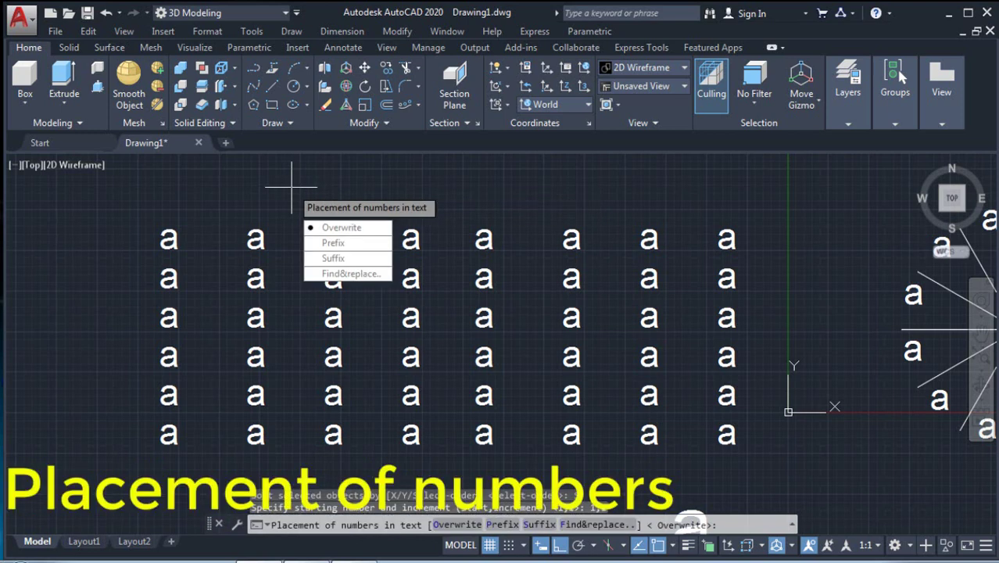
pyautogui.press('Return')
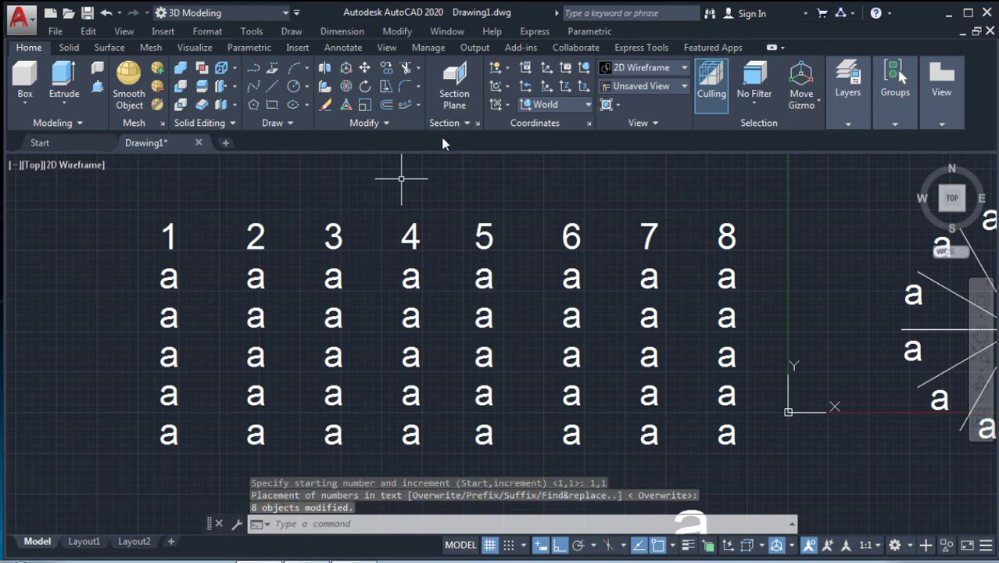
pyautogui.press('Return')
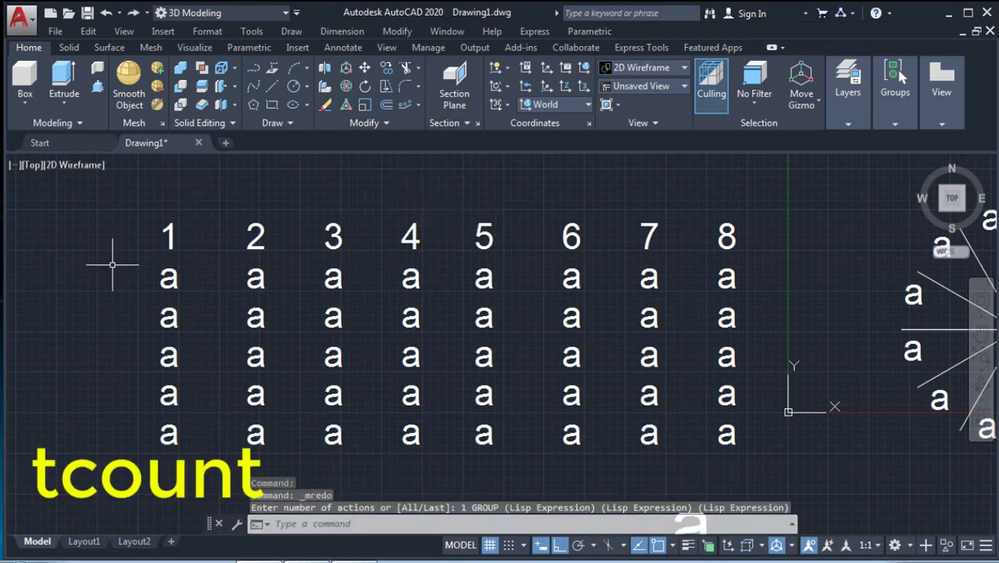
# - Number the second row of texts with TCOUNT, sorted by X, with start and increment 1,1 and Overwrite placement
pyautogui.write('tc')
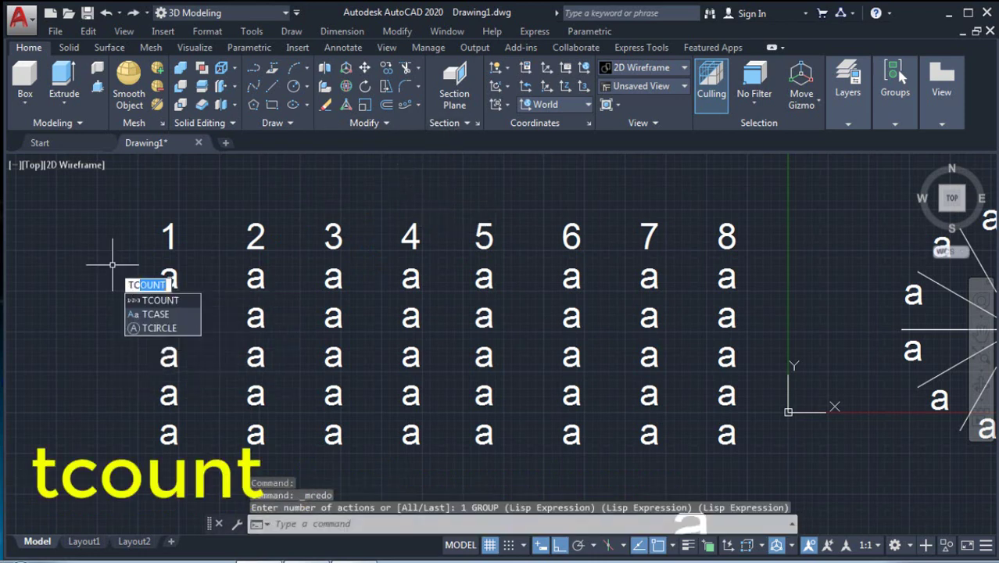
pyautogui.press('Return')
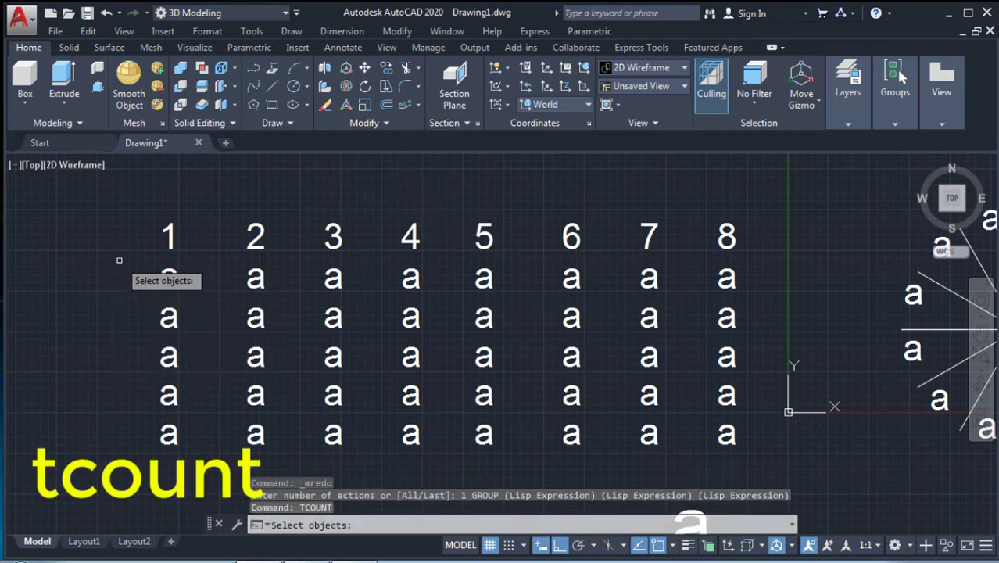
pyautogui.click(119, 260)
pyautogui.click(749, 297)
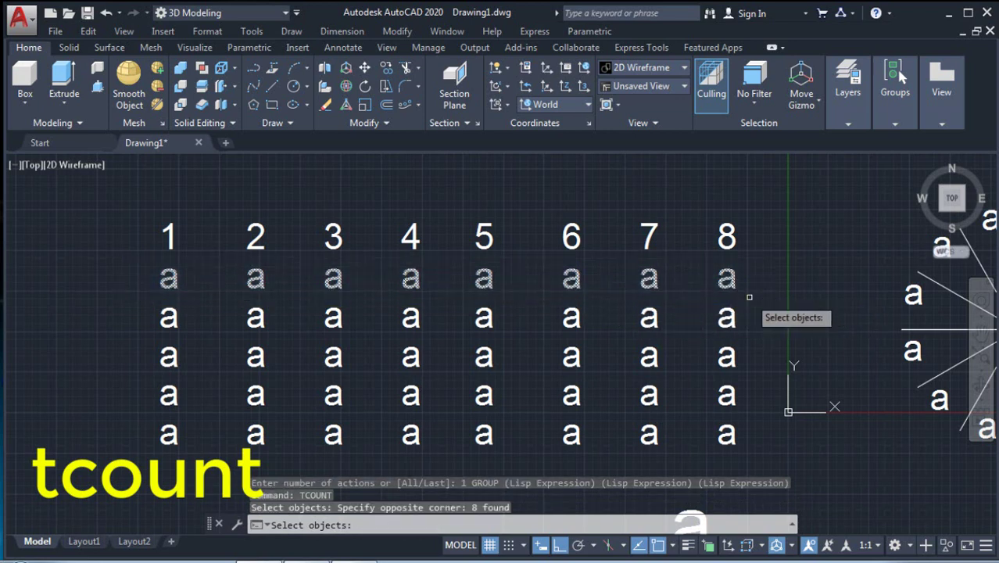
pyautogui.press('Return')
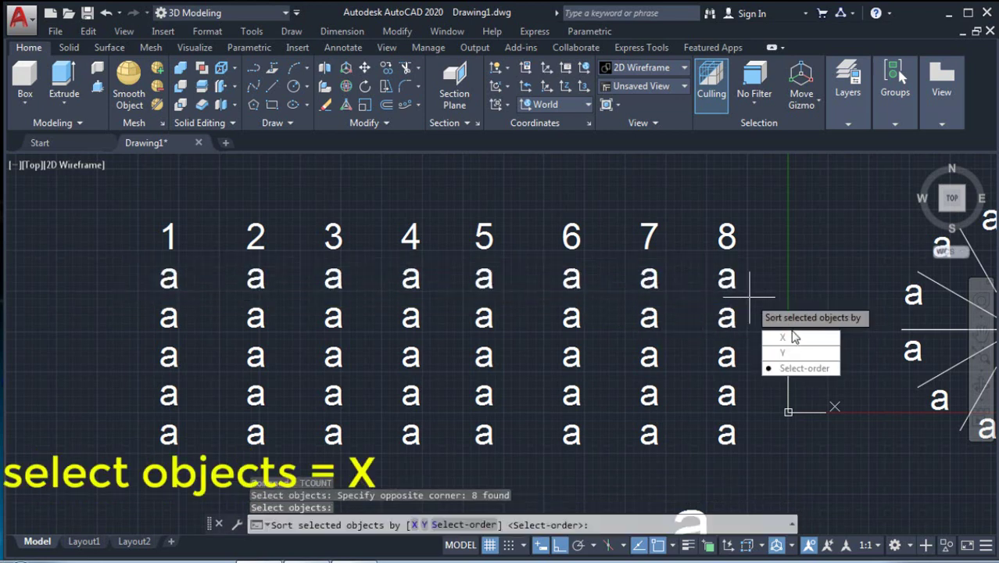
pyautogui.click(791, 337)
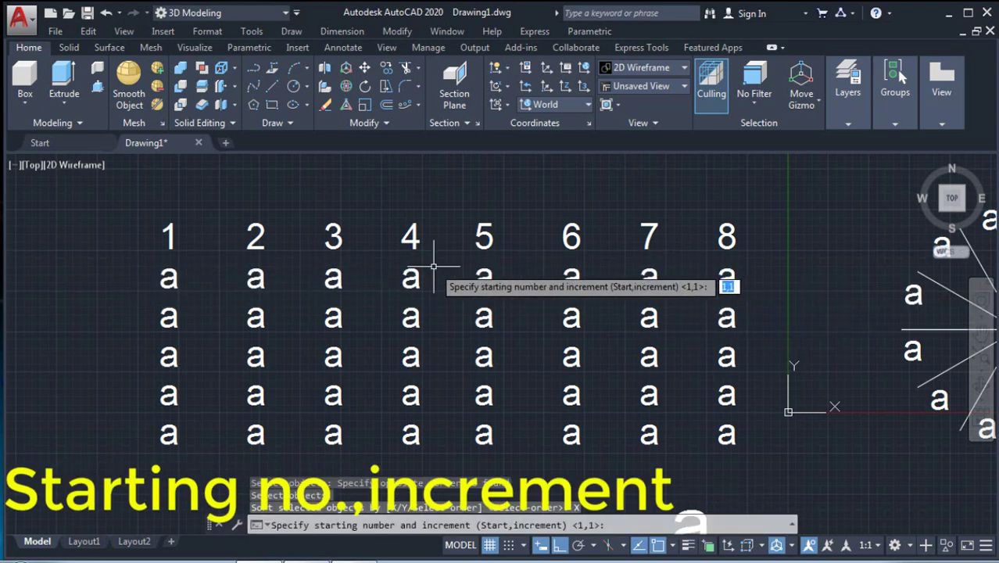
pyautogui.press('Return')
pyautogui.press('Return')
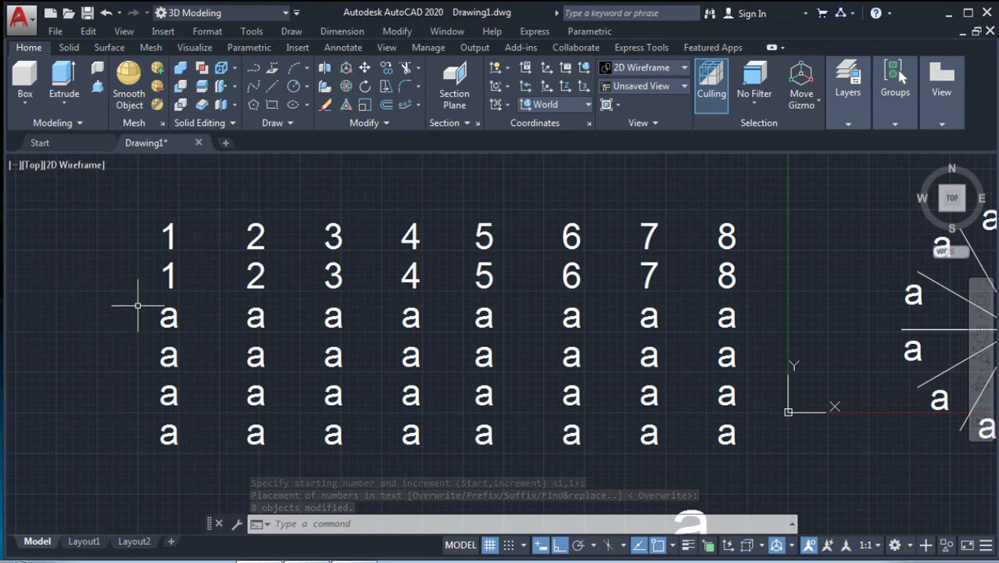
# - Number the third row of texts with TCOUNT, sorted by X, with start and increment 8,-1 and Overwrite placement
pyautogui.write('tc')
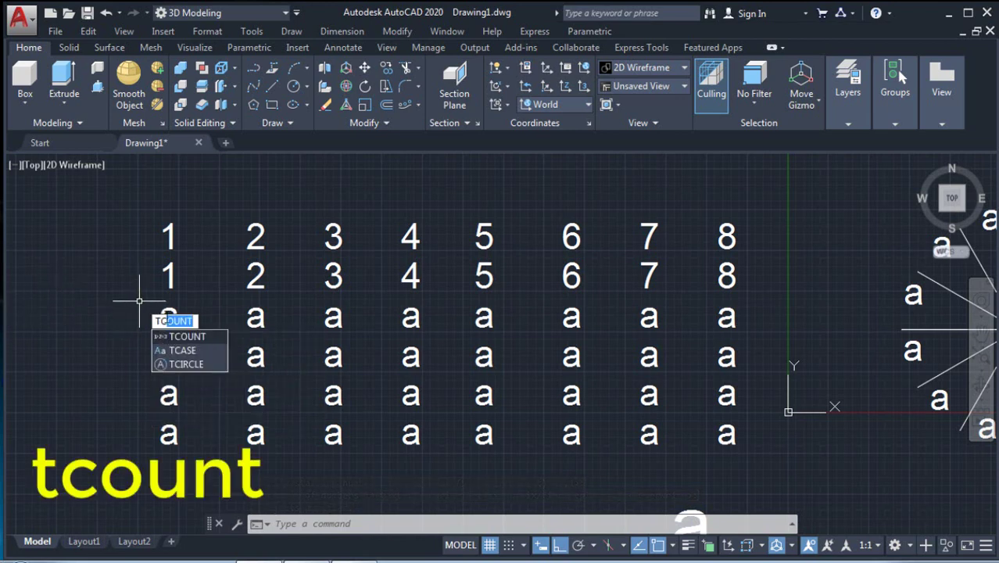
pyautogui.click(201, 337)
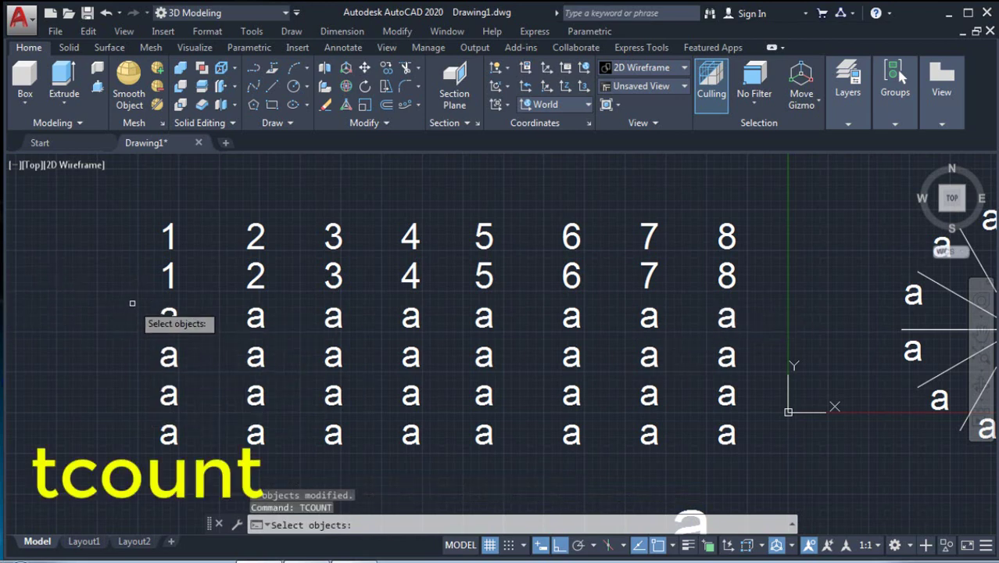
pyautogui.click(133, 301)
pyautogui.click(752, 335)
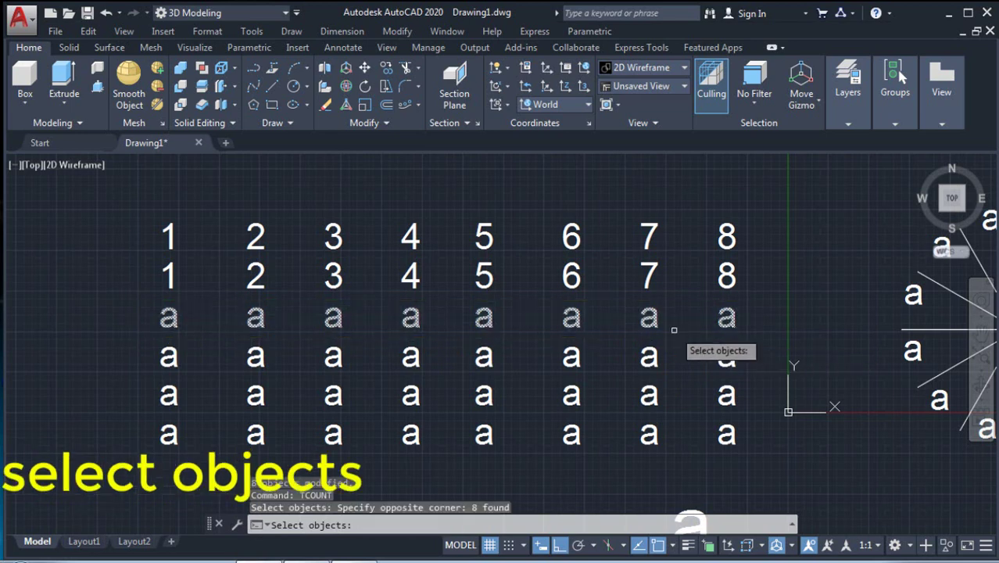
pyautogui.press('Return')
pyautogui.click(708, 371)
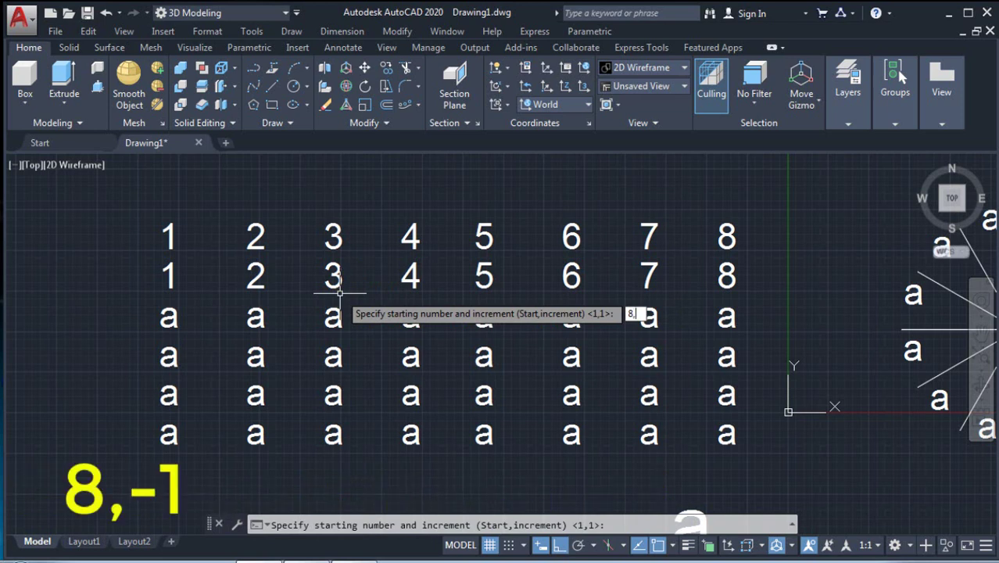
pyautogui.write('-1')
pyautogui.press('Return')
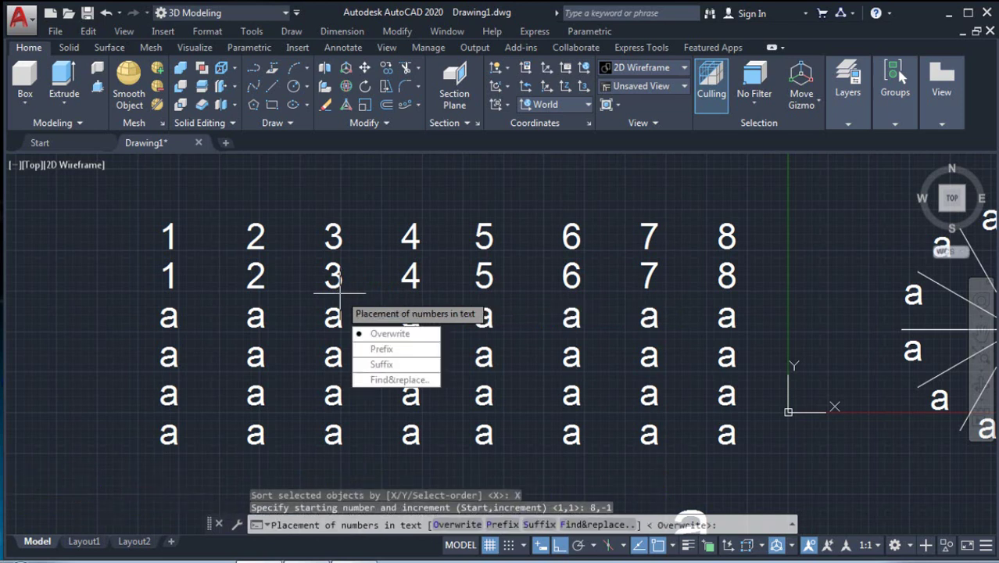
pyautogui.press('Return')
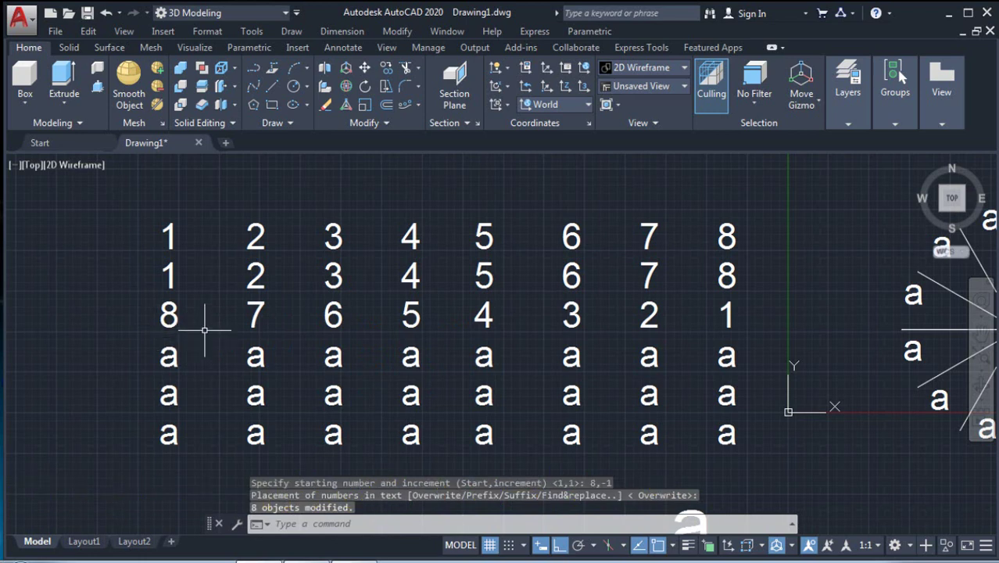
# - Number the fourth row of texts with TCOUNT, sorted by X, with start and increment 9,1 and Overwrite placement
pyautogui.write('tc')
pyautogui.click(170, 401)
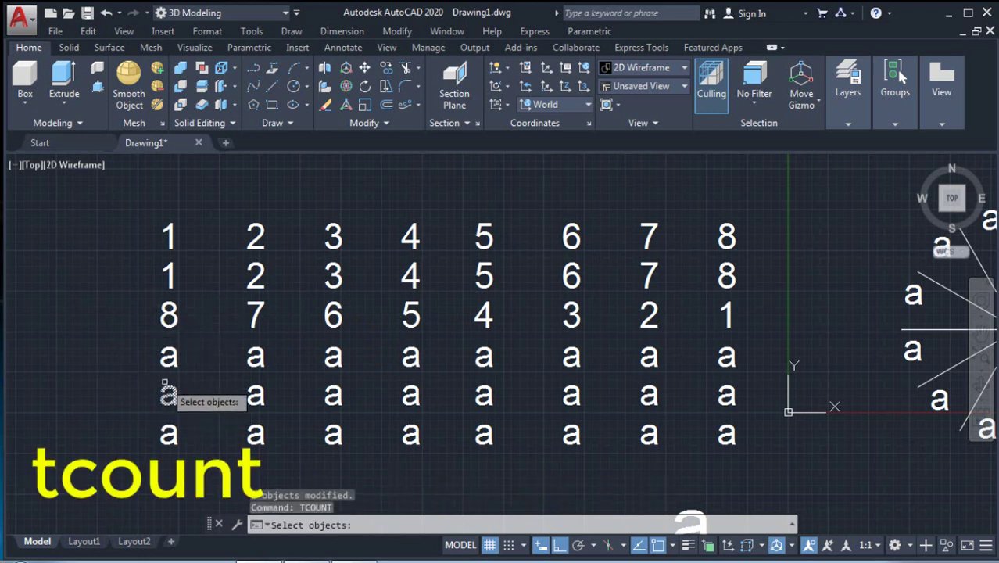
pyautogui.click(133, 339)
pyautogui.click(787, 364)
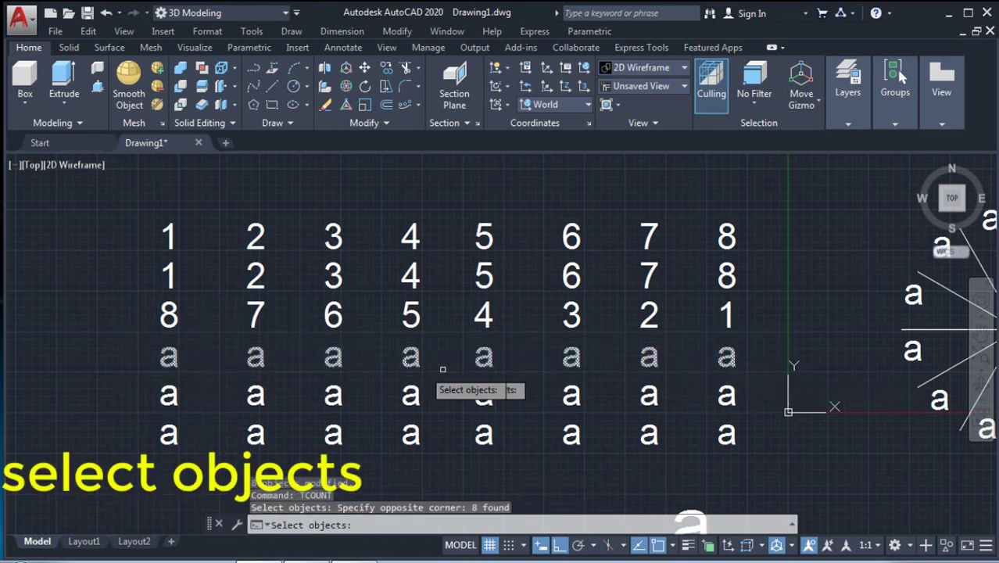
pyautogui.press('Return')
pyautogui.click(227, 395)
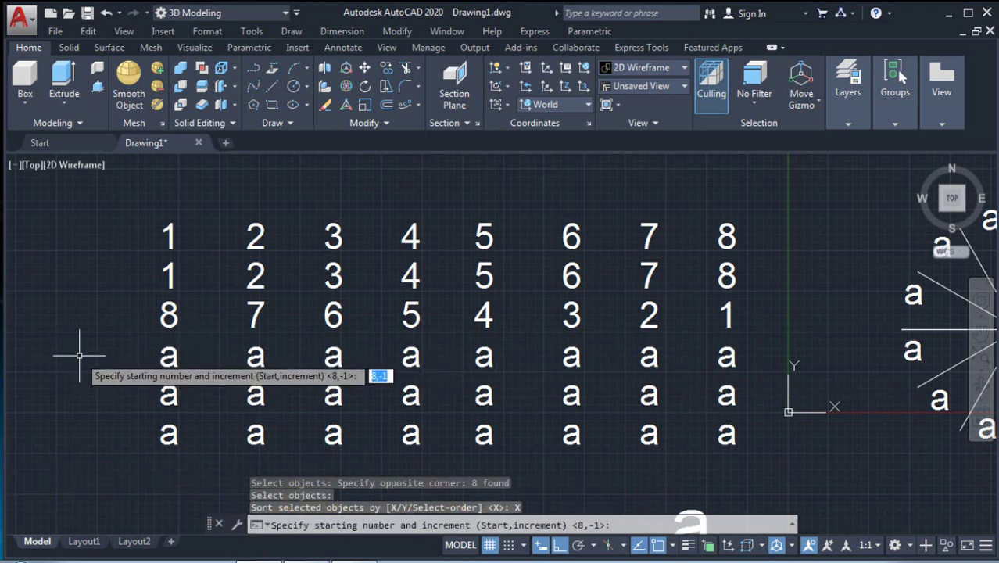
pyautogui.write('9,1')
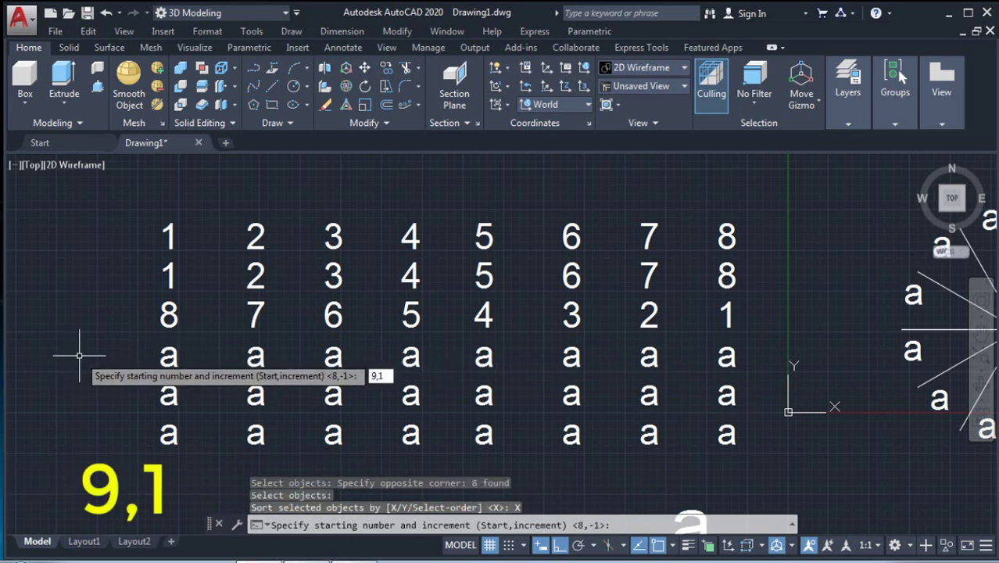
pyautogui.press('Return')
pyautogui.press('Return')
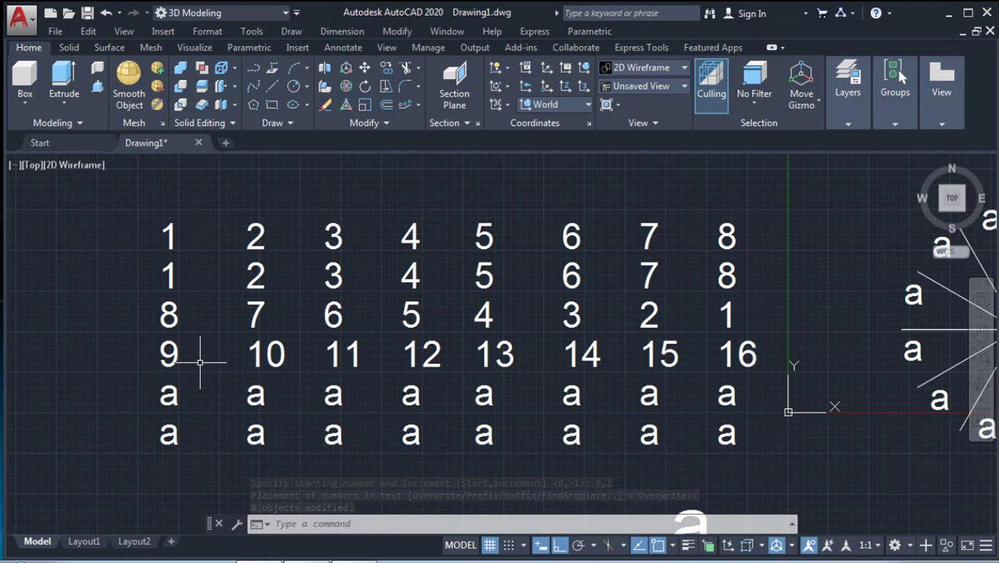
# - Number the fifth row of texts with TCOUNT, sorted by X, with start and increment 24,-1 and Overwrite placement
pyautogui.write('tcount')
pyautogui.press('Return')
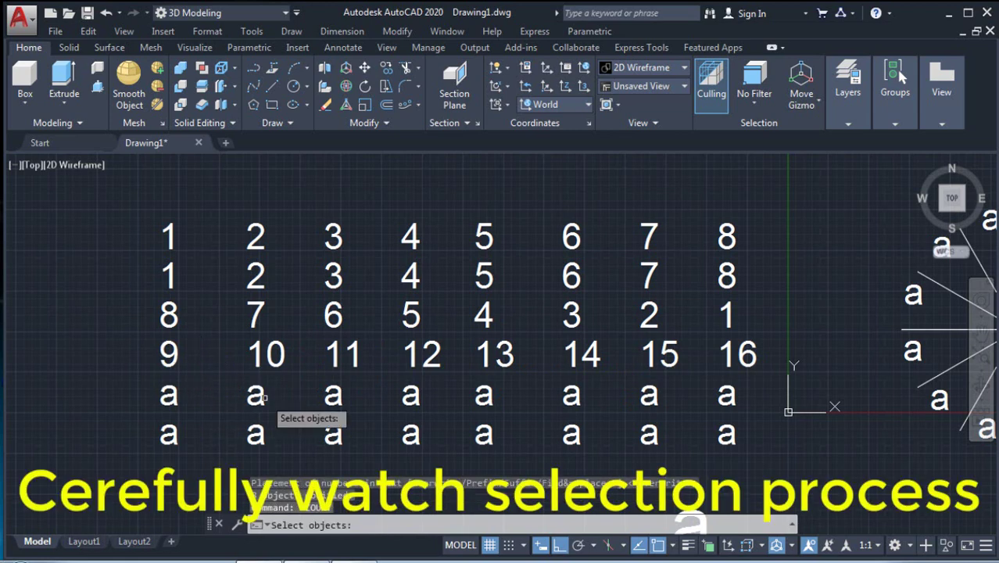
pyautogui.click(140, 380)
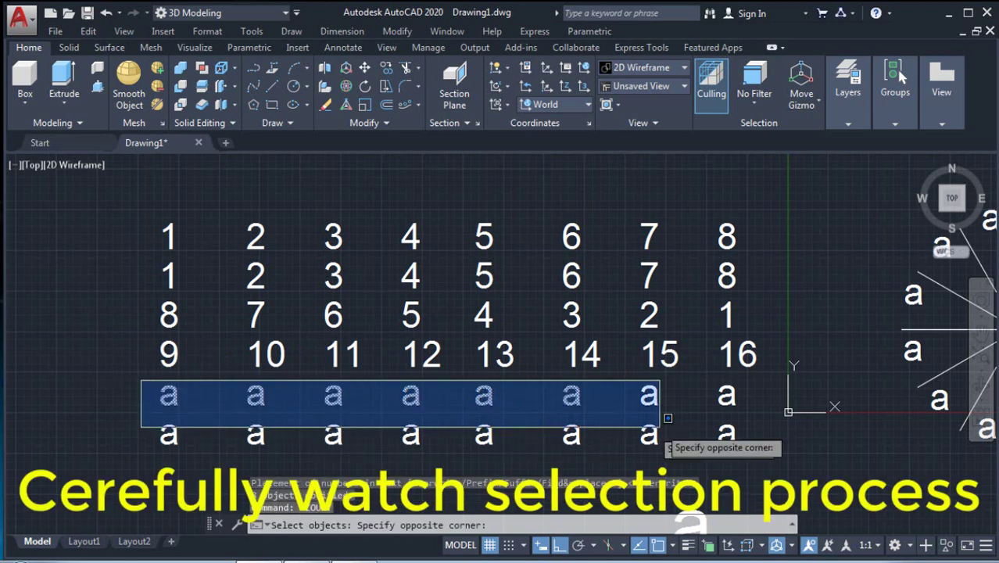
pyautogui.click(761, 401)
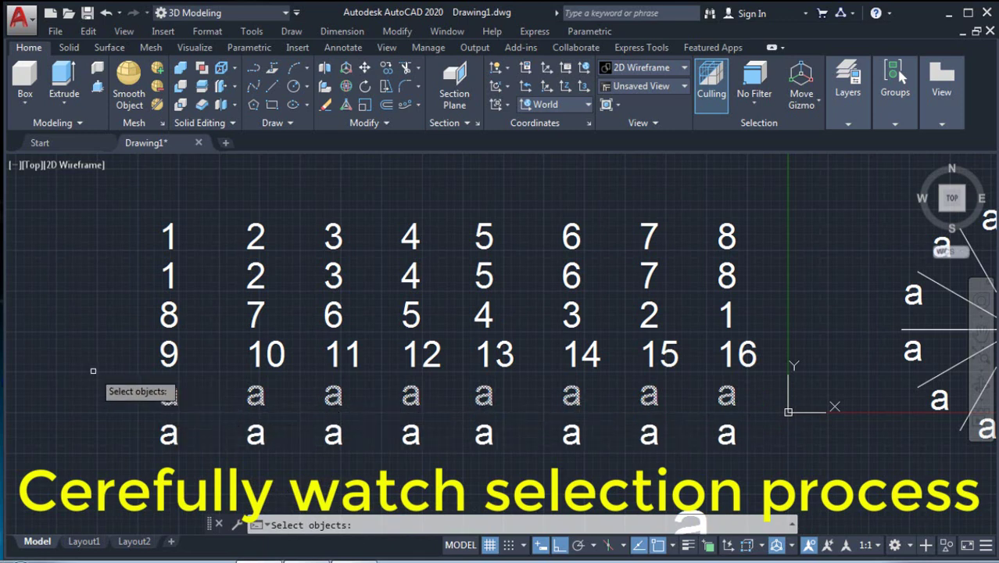
pyautogui.press('Return')
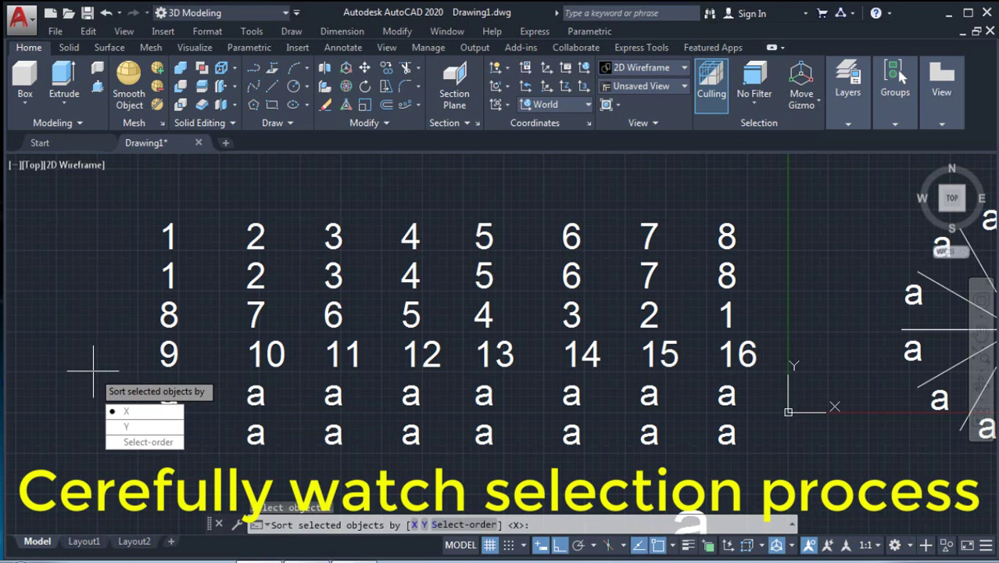
pyautogui.press('Return')
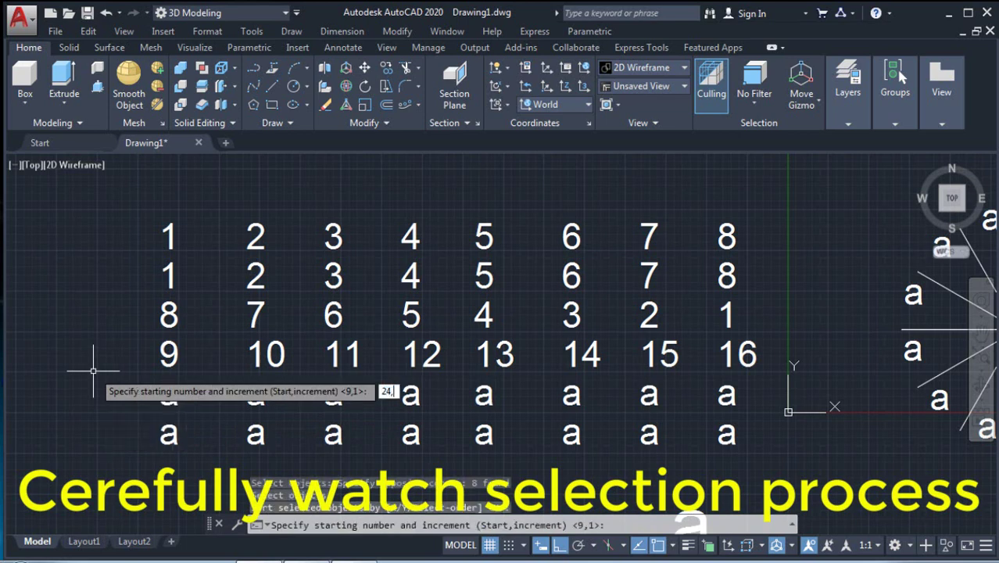
pyautogui.write('24,-1')
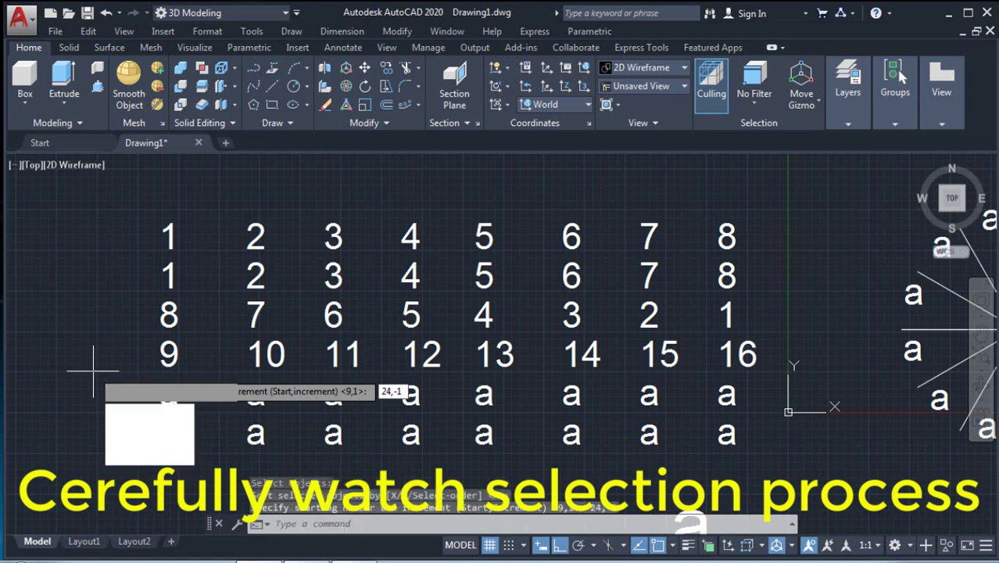
pyautogui.press('Return')
pyautogui.press('Return')
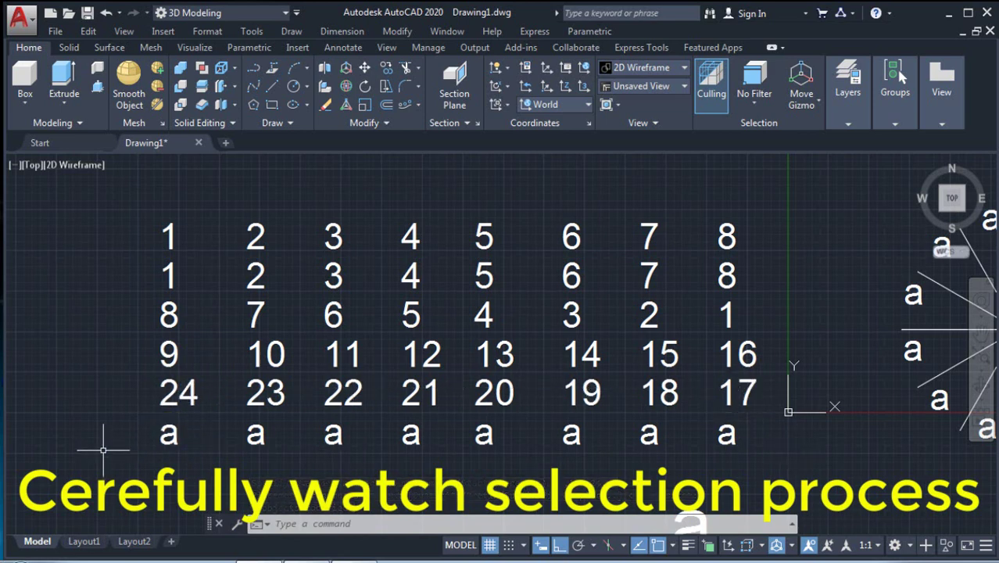
# - Number the sixth row of texts with TCOUNT, sorted by X, with start and increment 25,1 and Overwrite placement
pyautogui.click(123, 415)
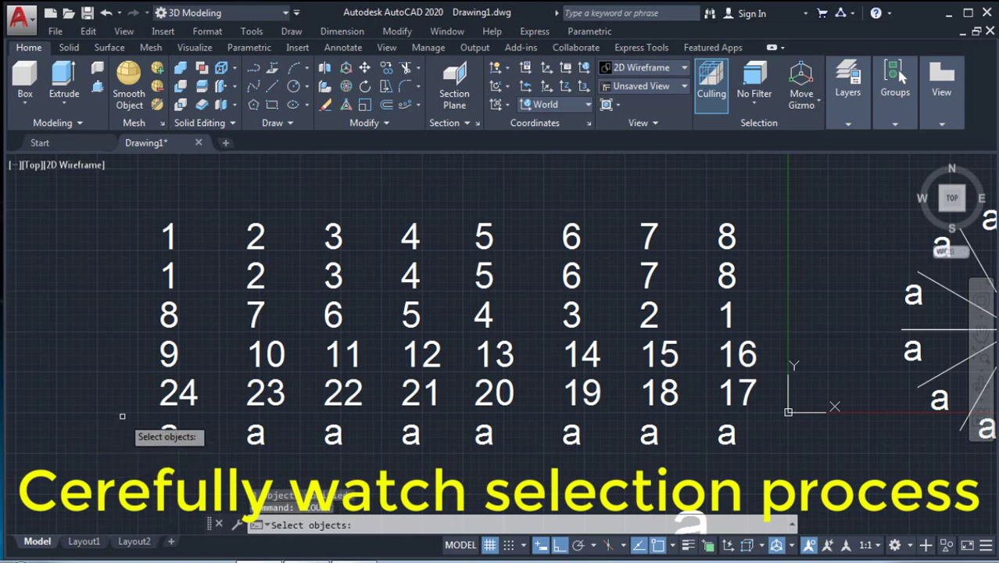
pyautogui.click(754, 483)
pyautogui.press('Return')
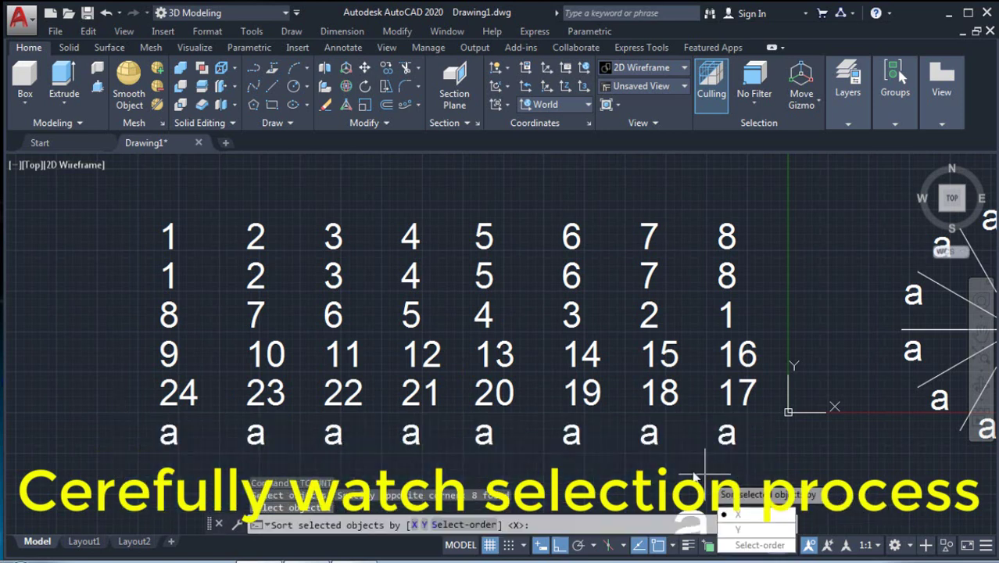
pyautogui.click(756, 515)
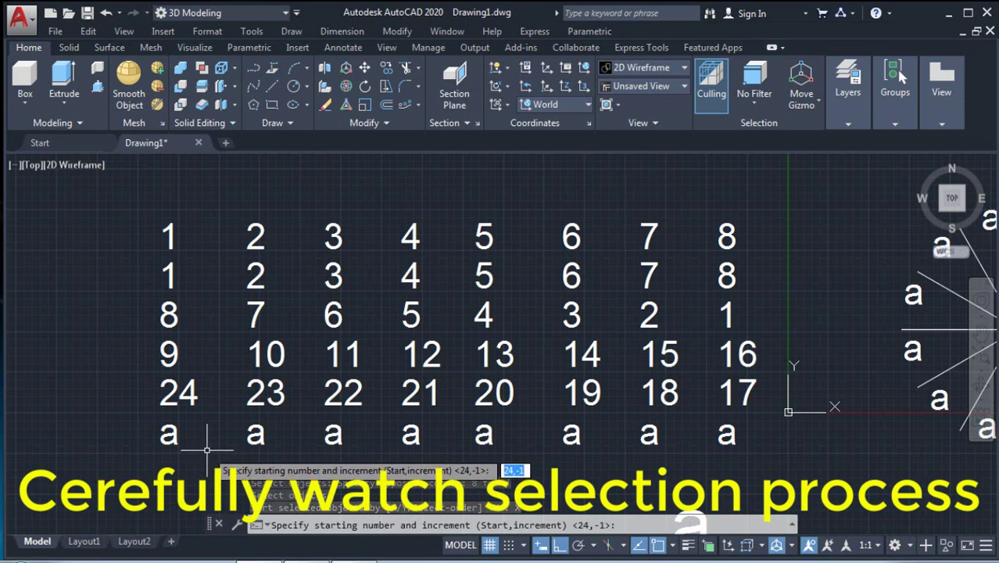
pyautogui.write('25')
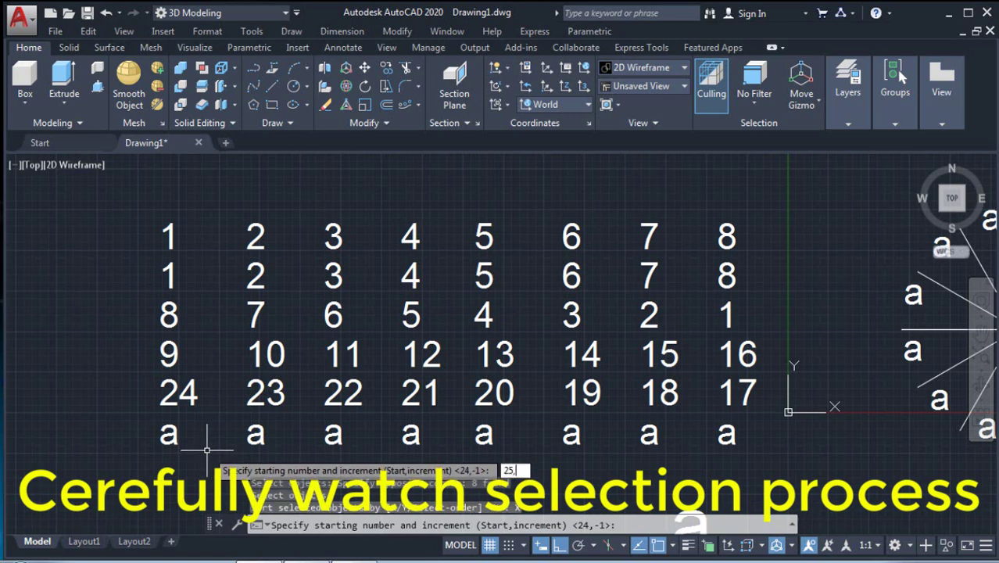
pyautogui.write(',1')
pyautogui.press('Return')
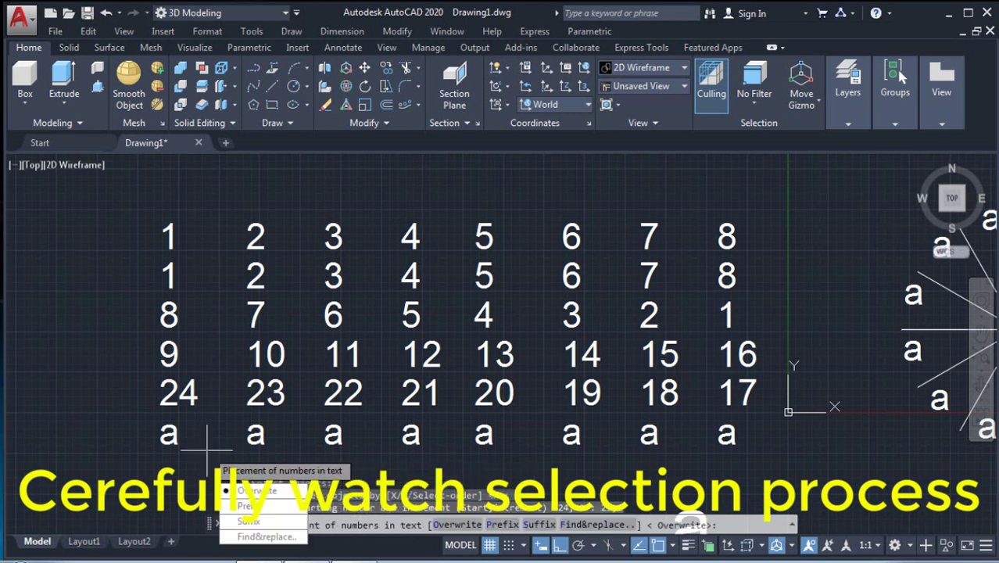
pyautogui.press('Return')
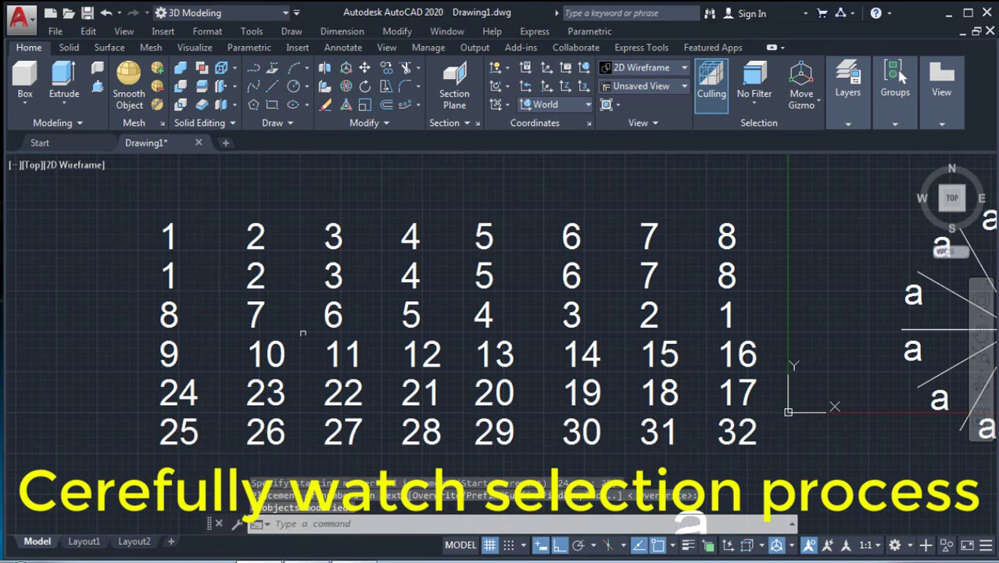
# - Start TCOUNT and select the circle's twelve "a" texts one by one counterclockwise, beginning with the second text clockwise from the vertical line's upper end
pyautogui.moveTo(693, 364); pyautogui.dragTo(188, 364, button='middle')
pyautogui.scroll(2, 569, 315)
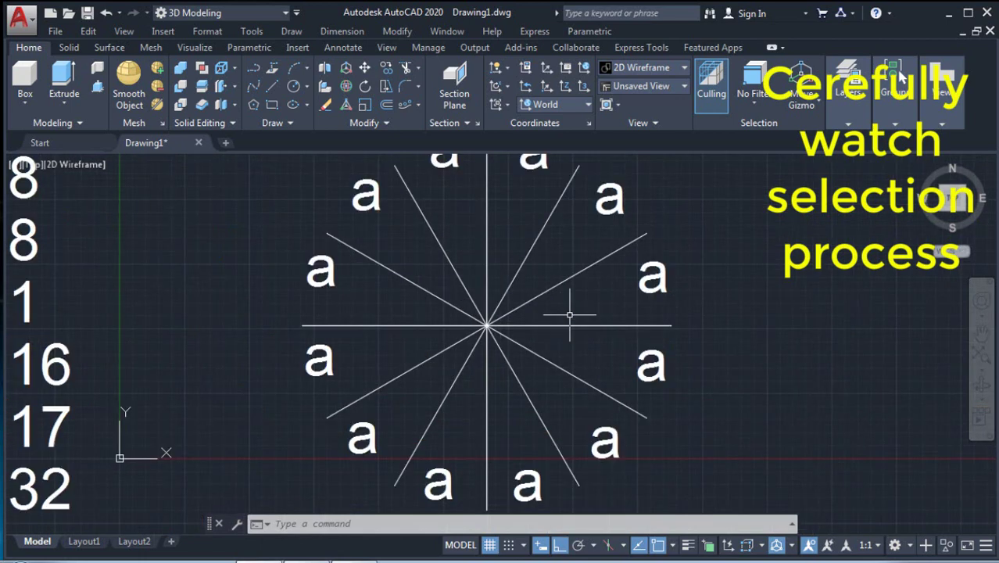
pyautogui.scroll(-2, 569, 315)
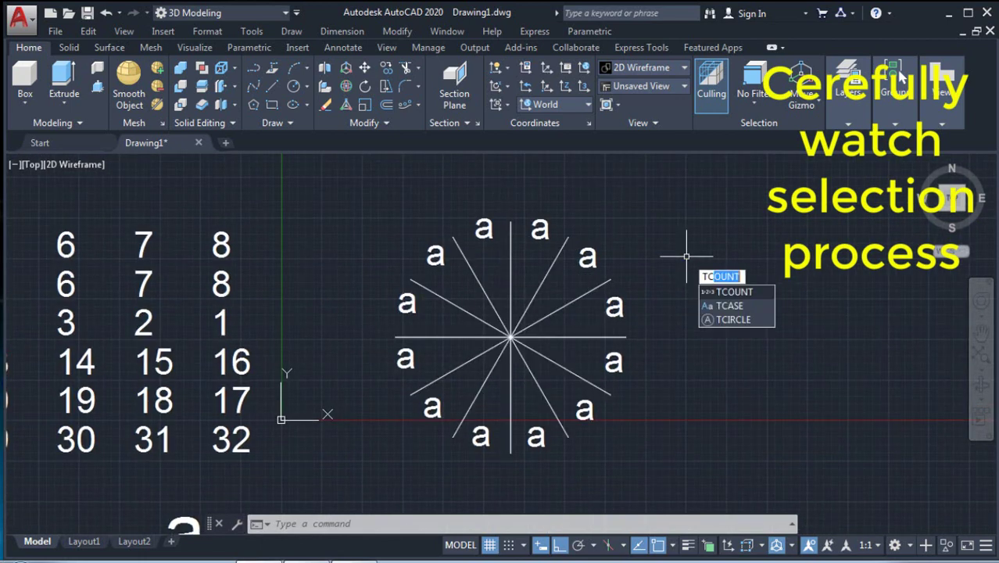
pyautogui.press('Return')
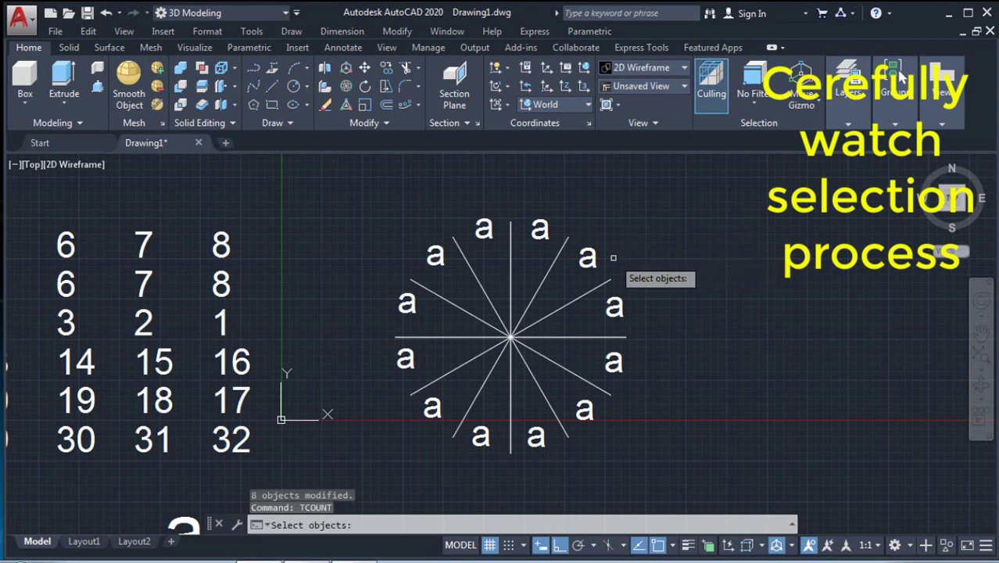
pyautogui.click(586, 256)
pyautogui.click(540, 230)
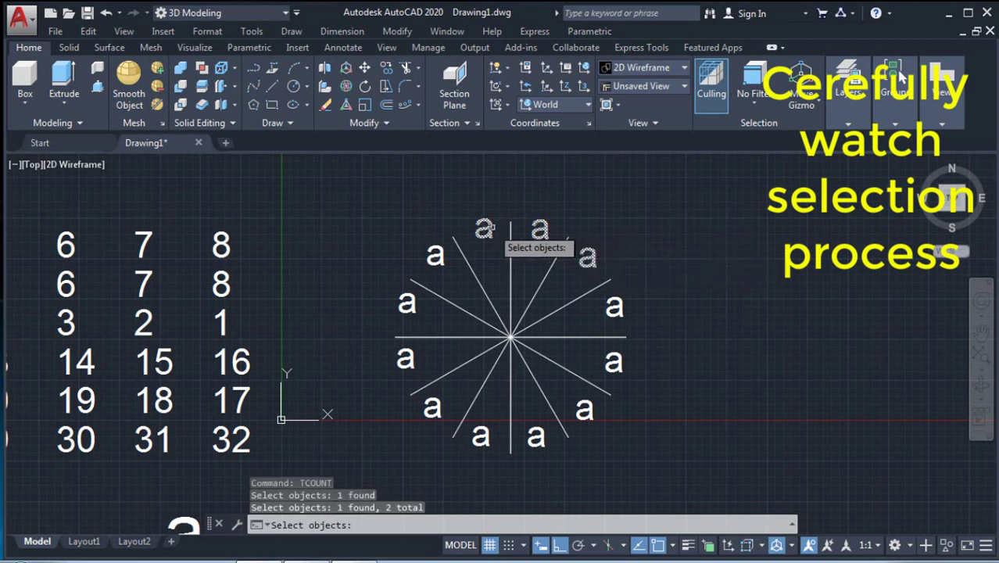
pyautogui.click(484, 228)
pyautogui.click(435, 254)
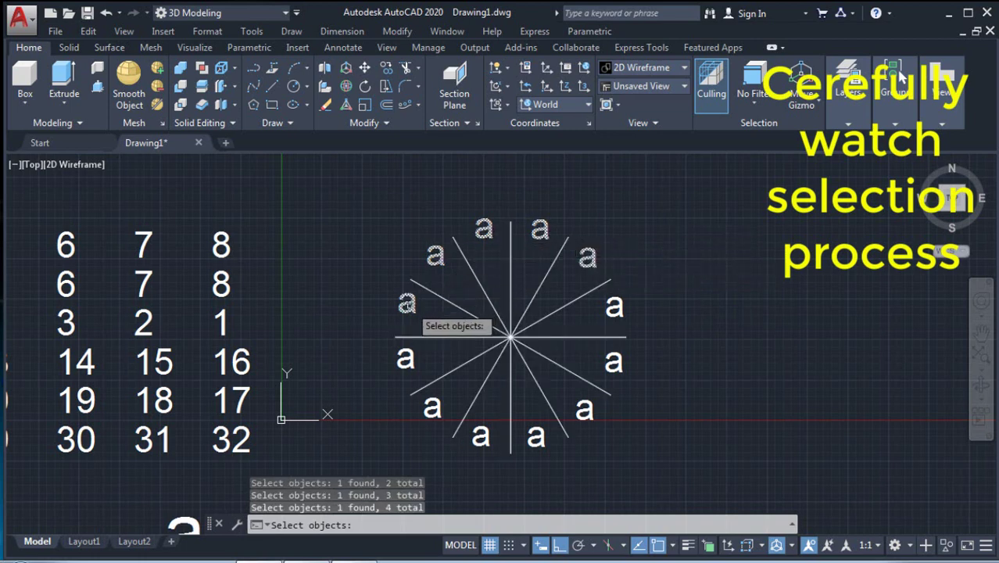
pyautogui.click(407, 305)
pyautogui.click(407, 359)
pyautogui.click(430, 408)
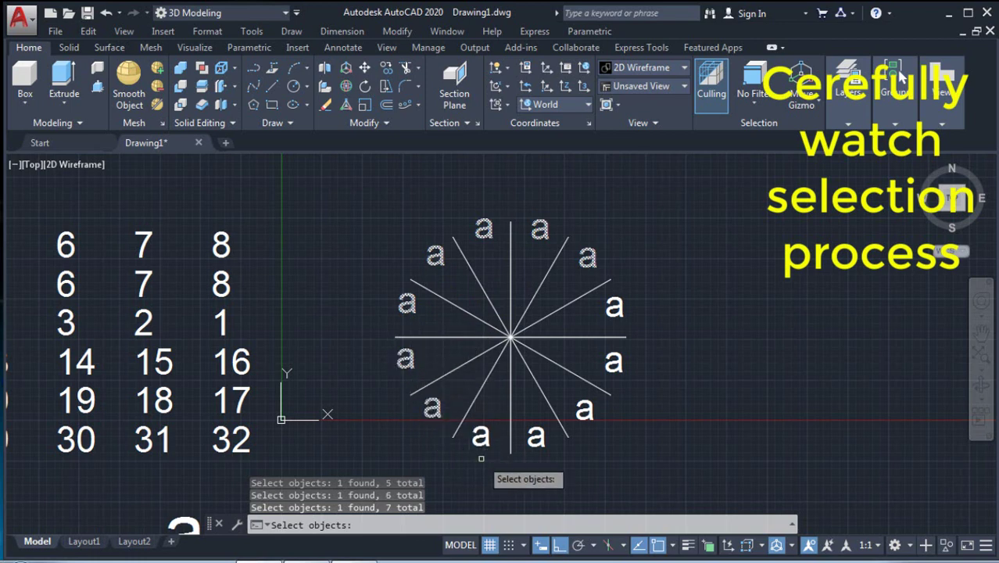
pyautogui.click(480, 436)
pyautogui.click(536, 436)
pyautogui.click(585, 408)
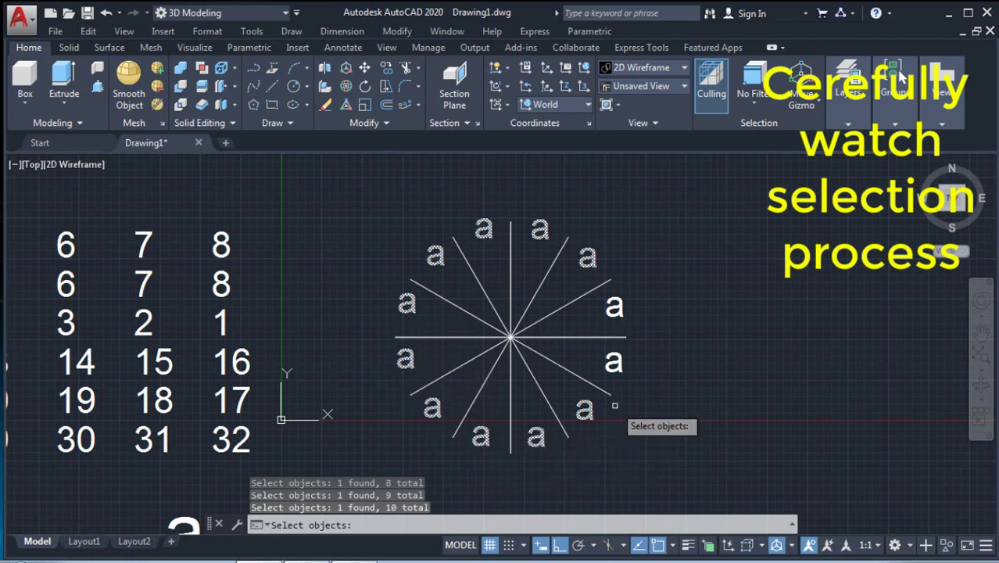
pyautogui.click(616, 361)
pyautogui.click(619, 306)
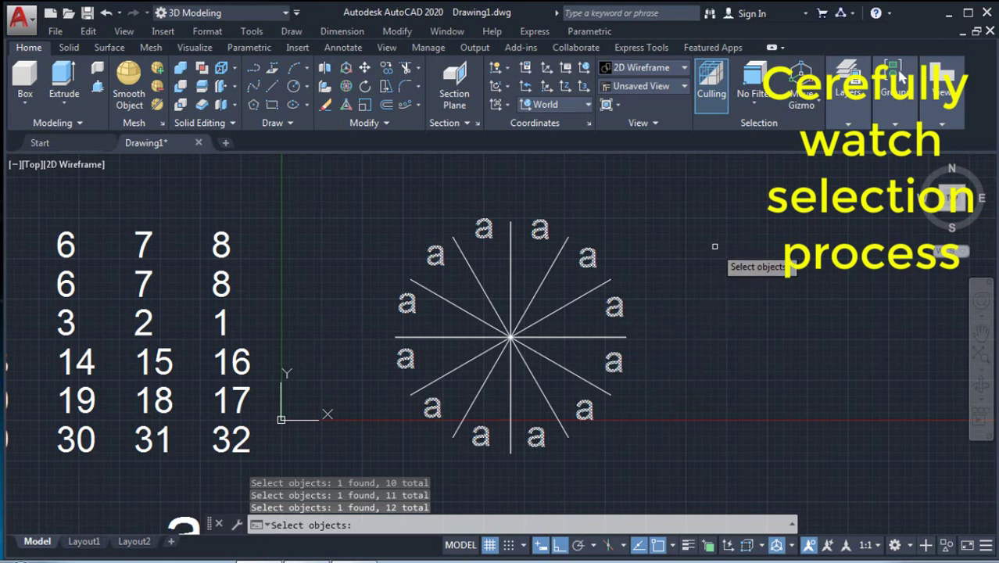
# - Number the selected circle texts by Select-order with start and increment 1,1 and Overwrite placement, and undo the numbering
pyautogui.press('Return')
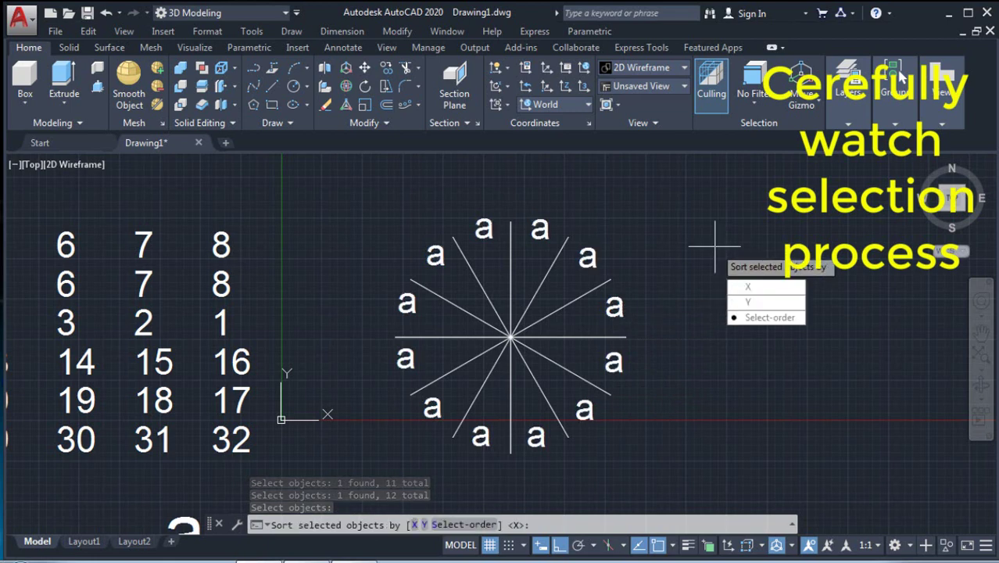
pyautogui.click(768, 318)
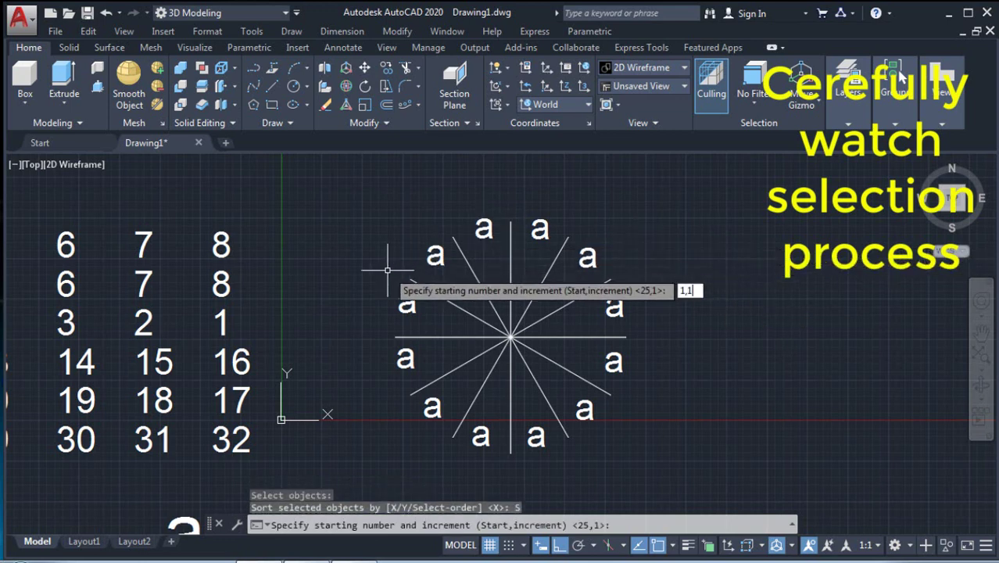
pyautogui.write('1,1')
pyautogui.press('Return')
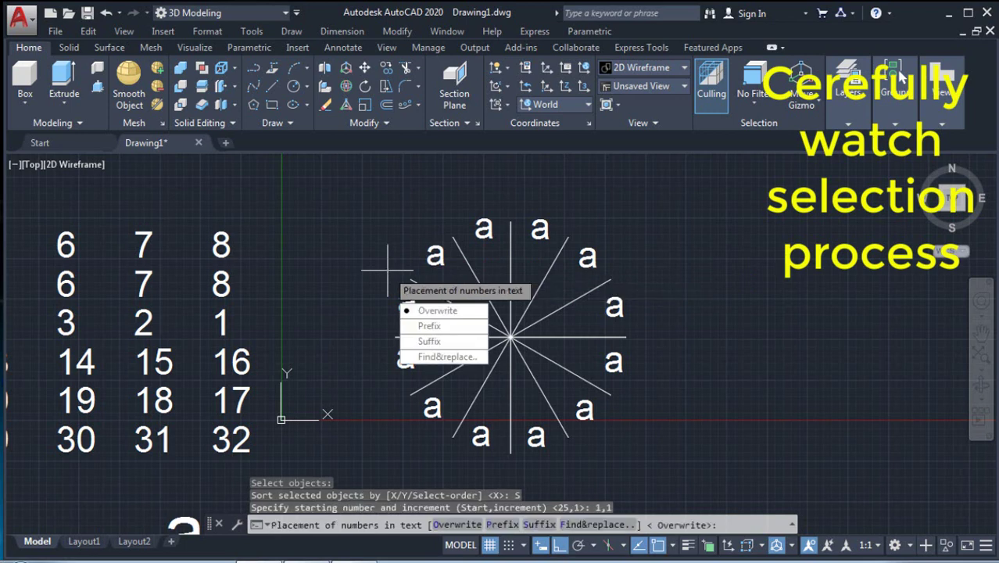
pyautogui.press('Return')
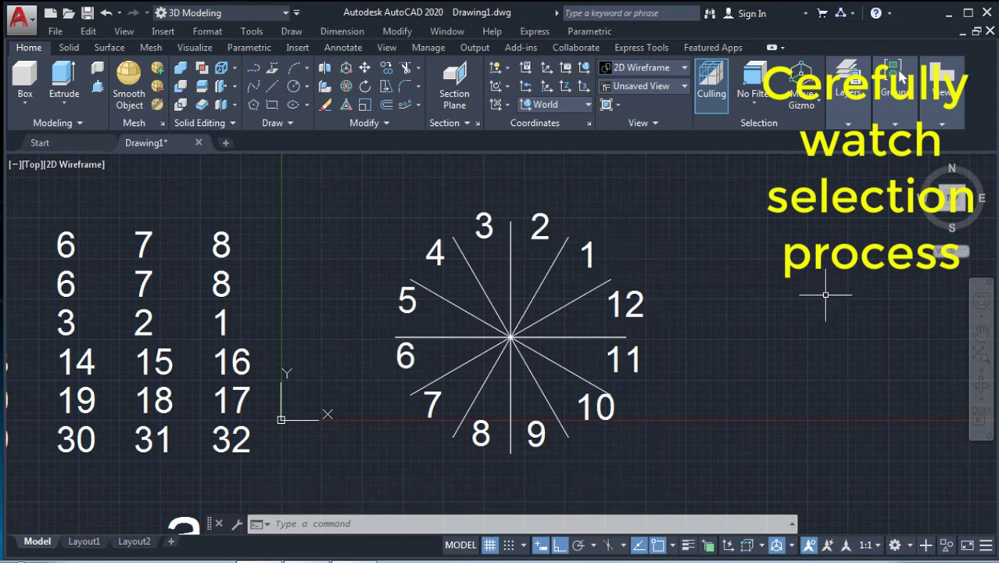
pyautogui.hotkey('ctrl', 'z')
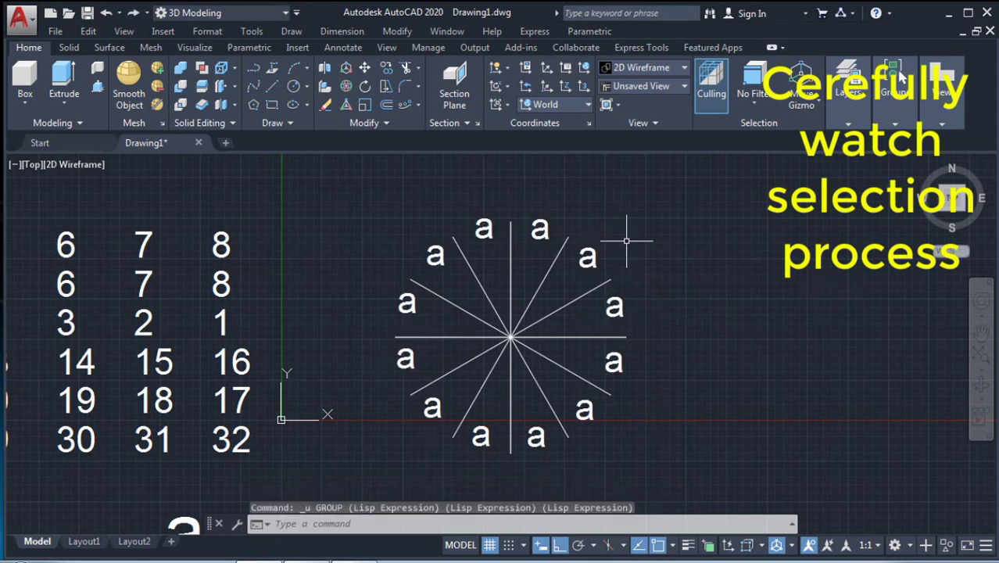
# - Restart TCOUNT and select the twelve circle texts from the same upper-right text, alternating between the counterclockwise and clockwise neighbours down both sides
pyautogui.press('Return')
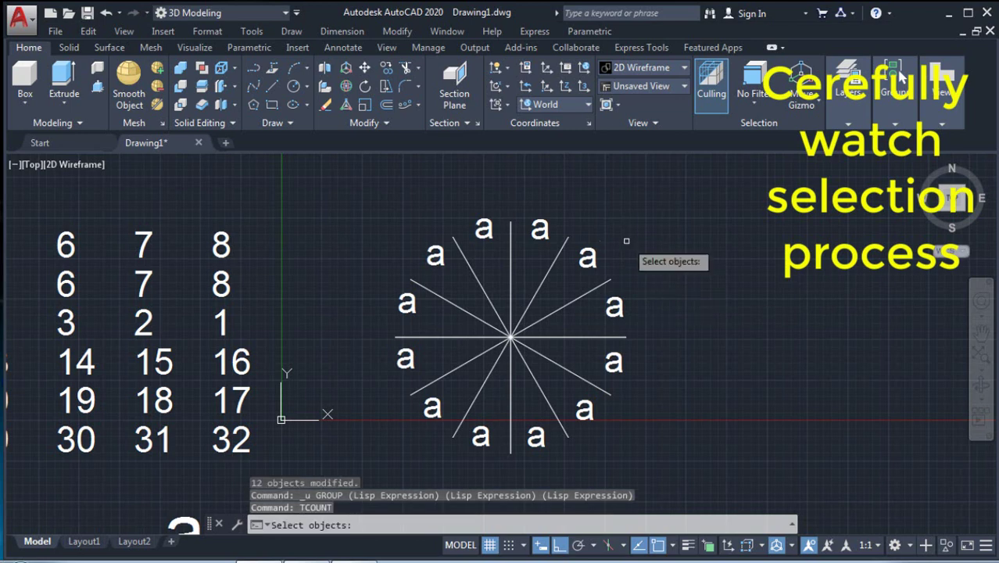
pyautogui.click(587, 259)
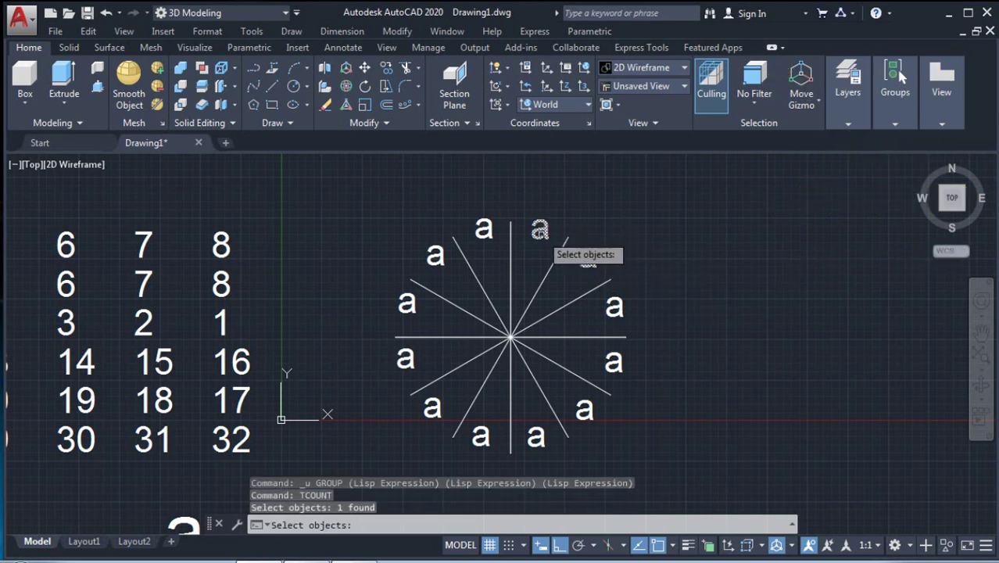
pyautogui.click(587, 259)
pyautogui.click(616, 309)
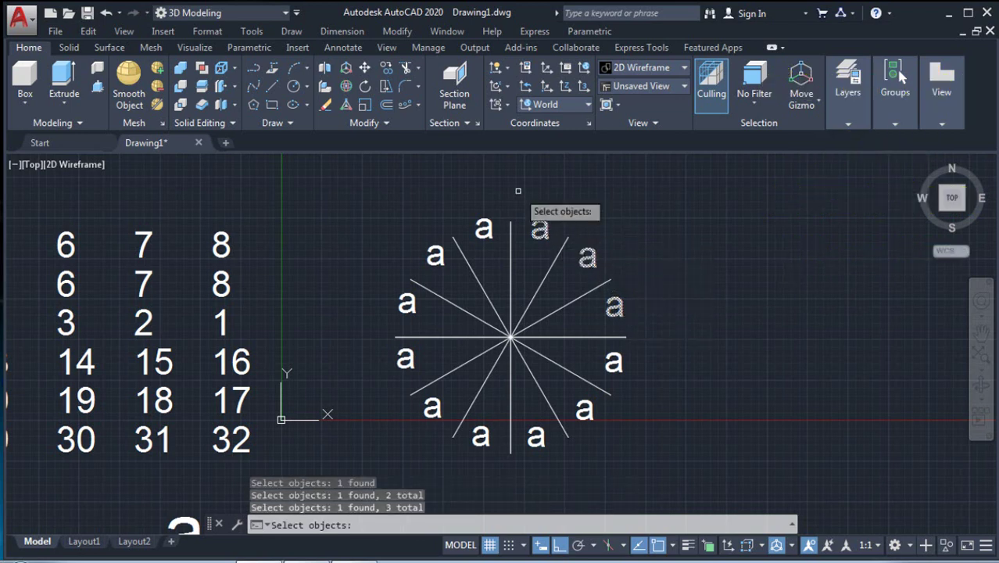
pyautogui.click(485, 229)
pyautogui.click(612, 363)
pyautogui.click(434, 254)
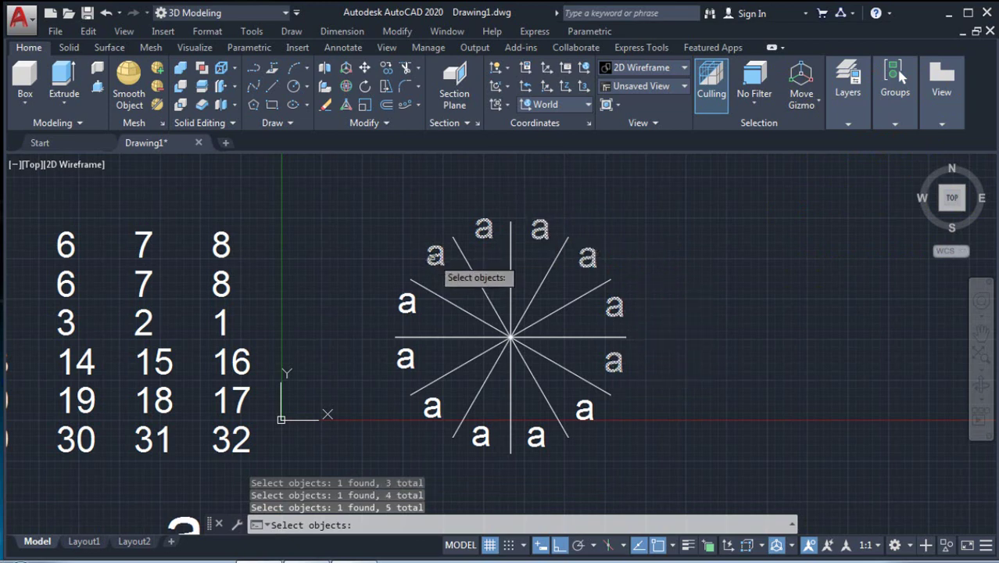
pyautogui.click(586, 406)
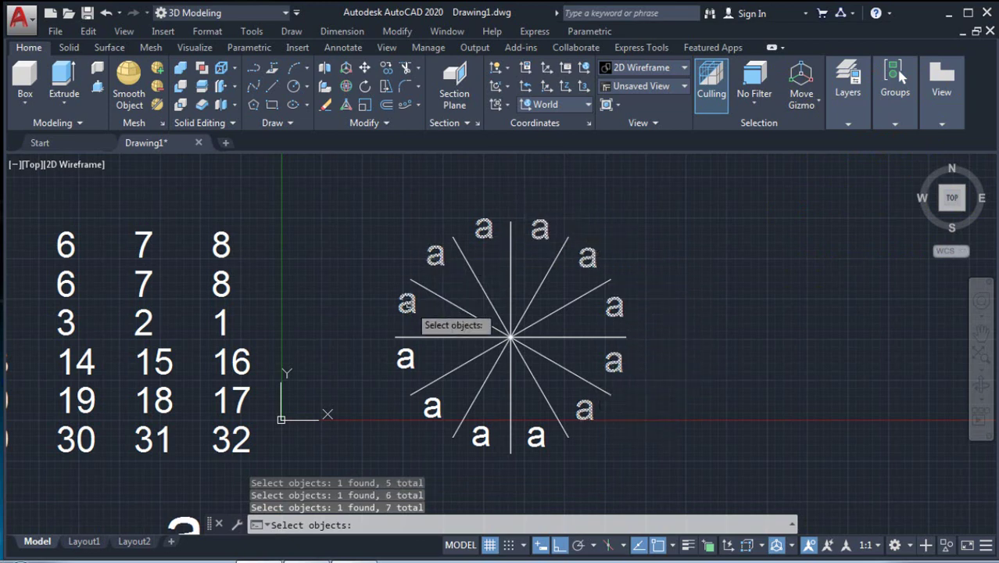
pyautogui.click(407, 304)
pyautogui.click(537, 435)
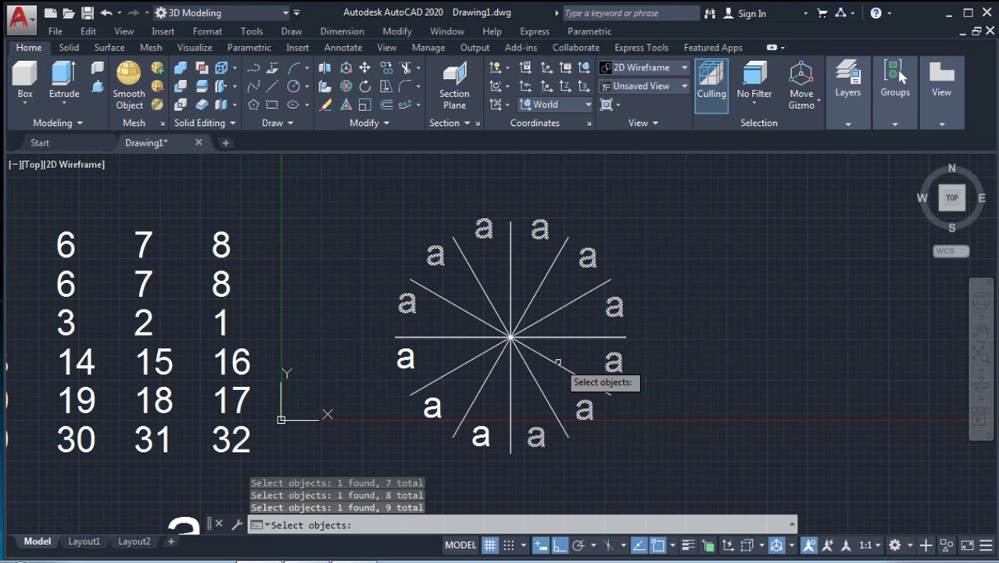
pyautogui.click(404, 357)
pyautogui.click(482, 435)
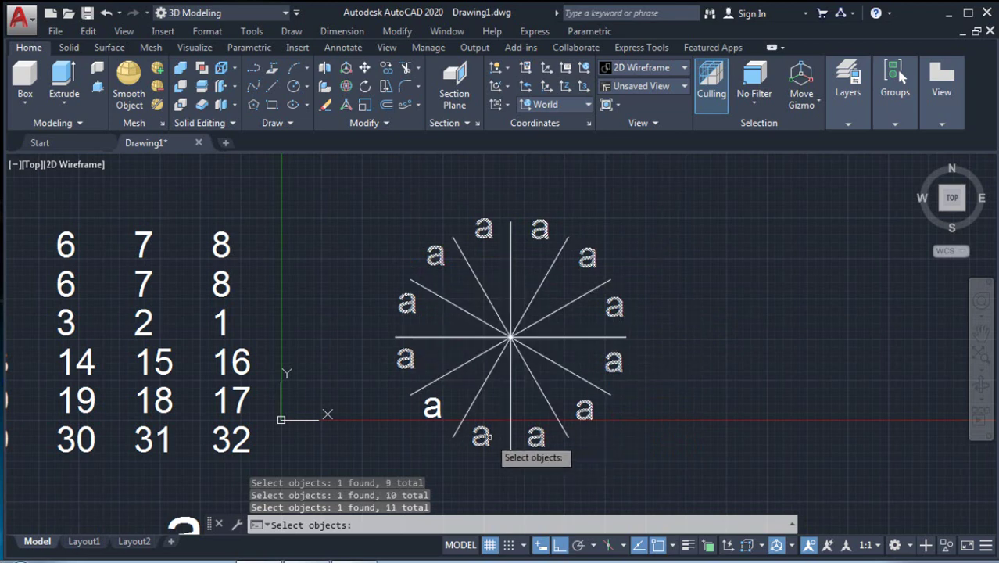
pyautogui.click(432, 405)
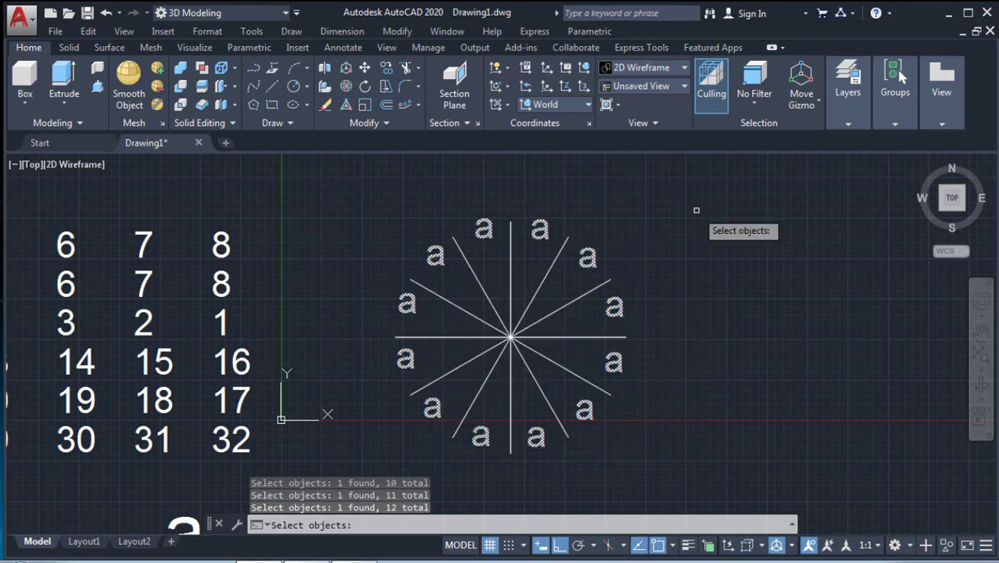
# - Number the alternately selected texts by Select-order, keeping start and increment 1,1 and Overwrite placement, and undo the numbering
pyautogui.press('Return')
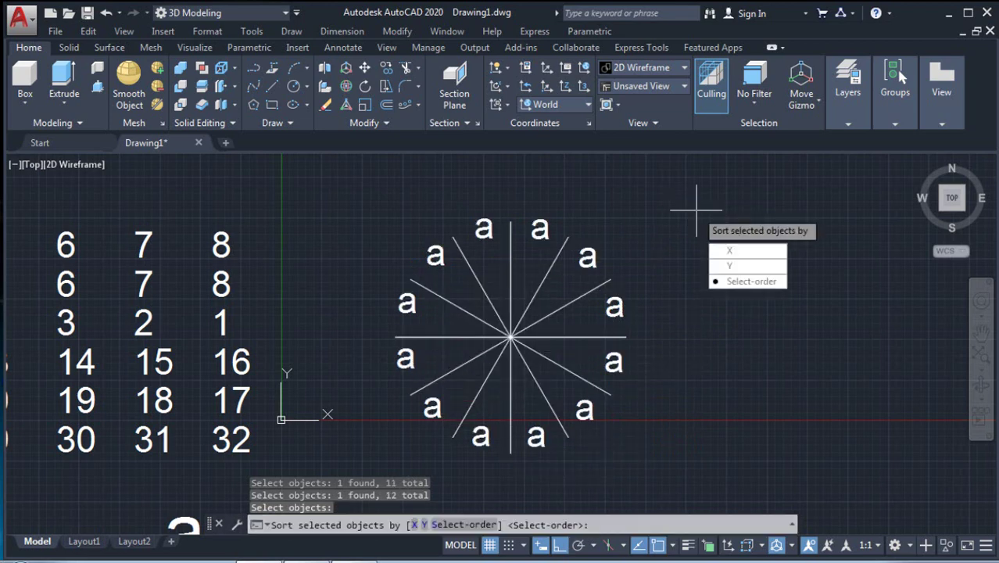
pyautogui.click(754, 283)
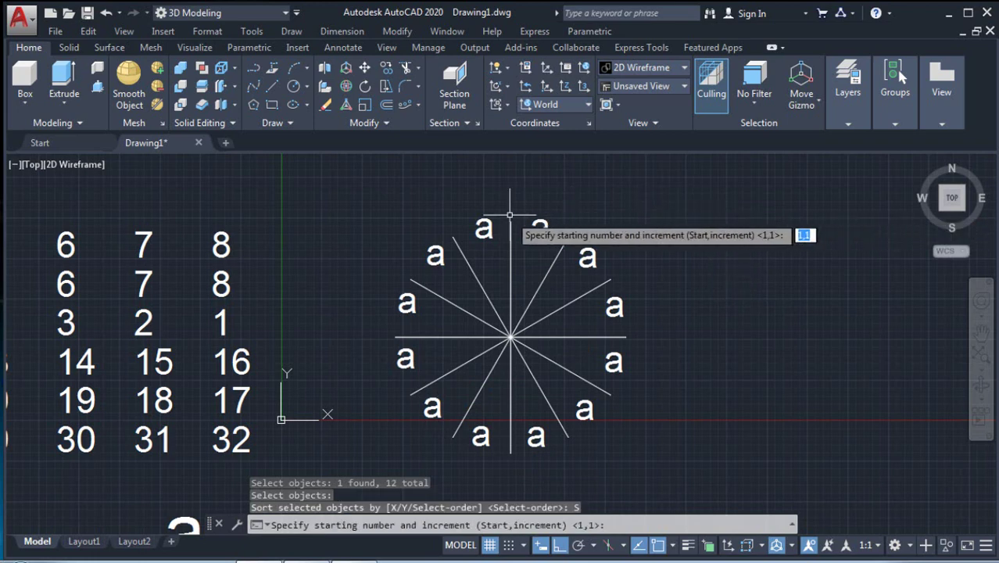
pyautogui.press('Return')
pyautogui.press('Return')
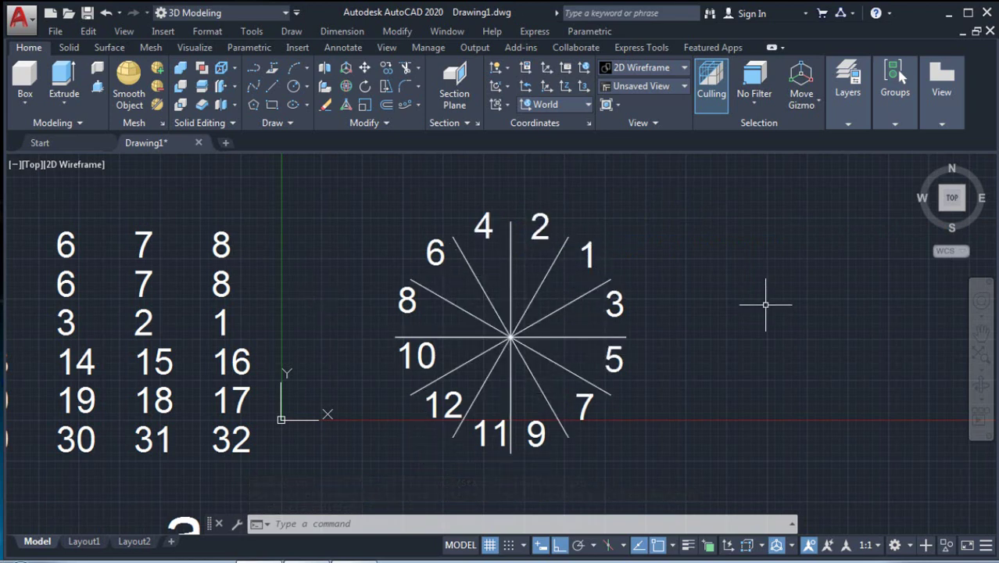
pyautogui.hotkey('ctrl', 'z')
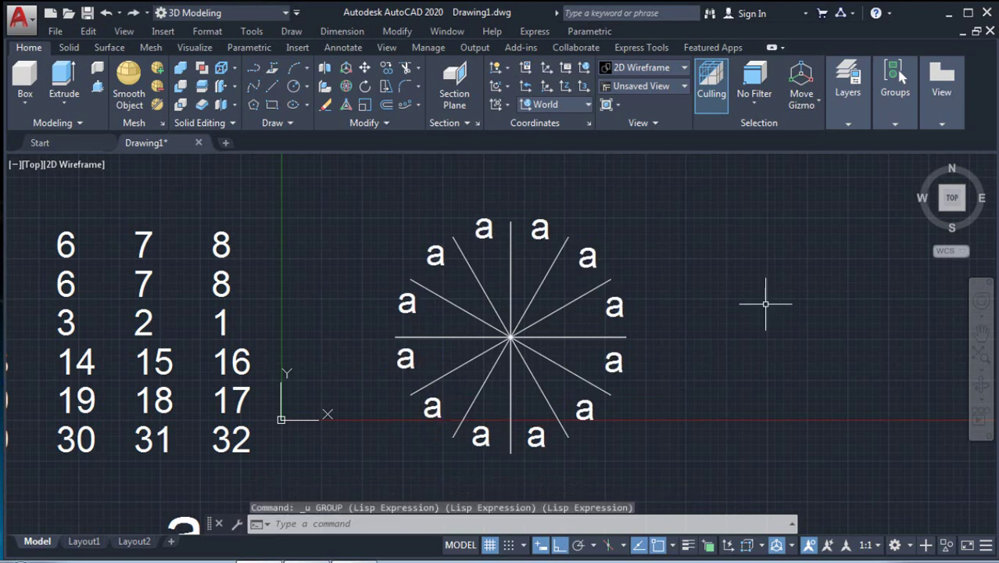
# - Start TCOUNT and select the twelve circle texts one by one clockwise, beginning with the text just right of the vertical line's upper end
pyautogui.write('TCOUNT')
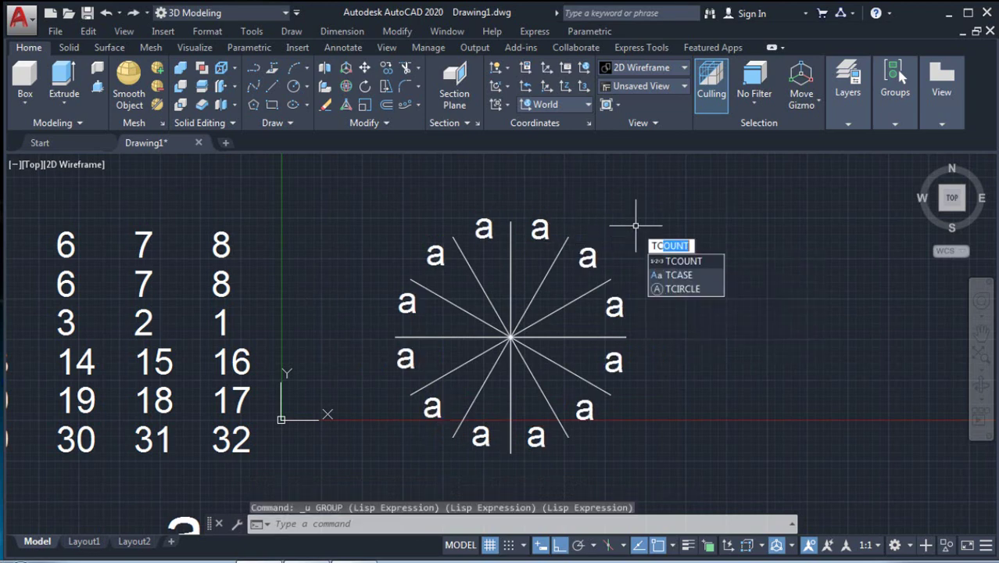
pyautogui.press('Return')
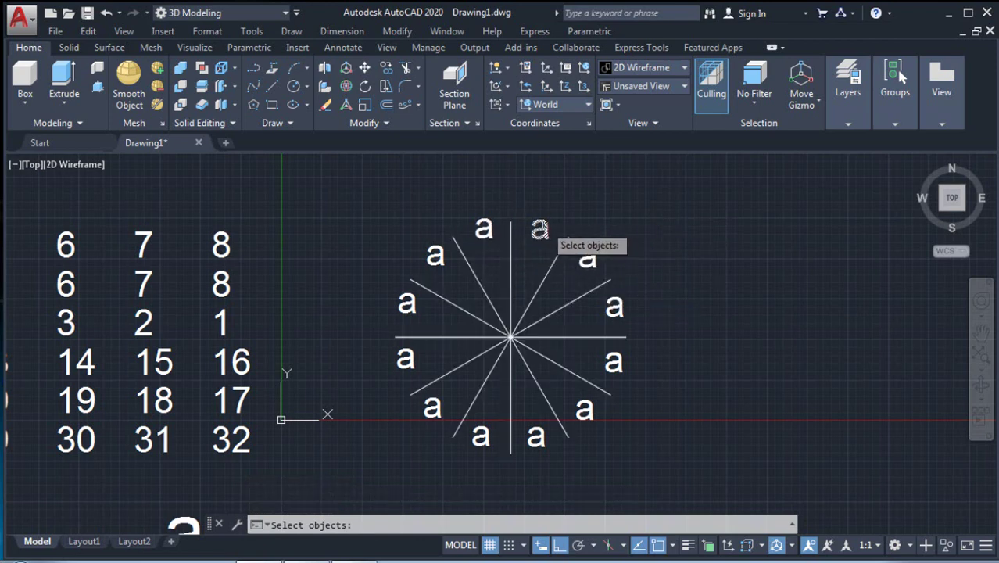
pyautogui.click(539, 229)
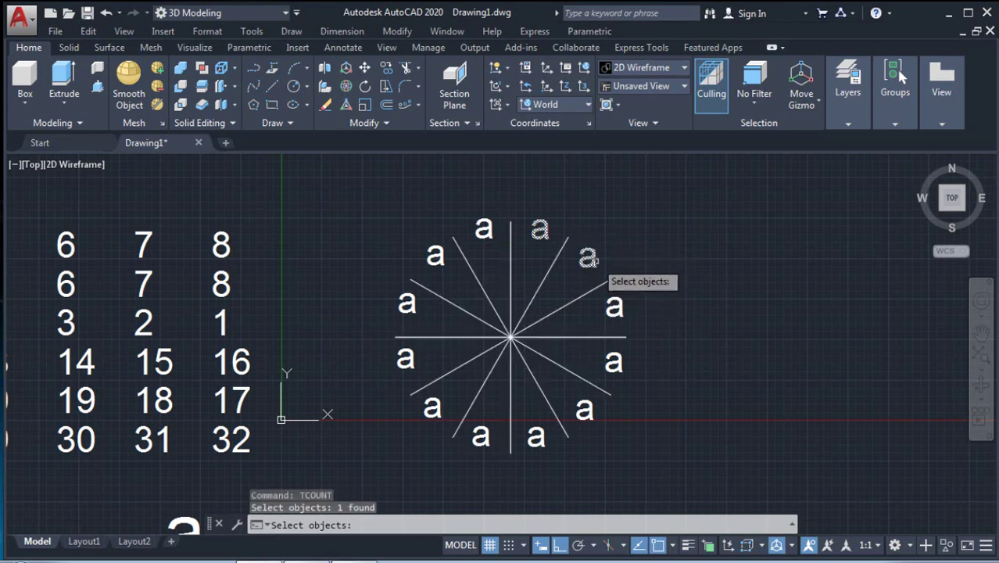
pyautogui.click(587, 257)
pyautogui.click(614, 306)
pyautogui.click(613, 361)
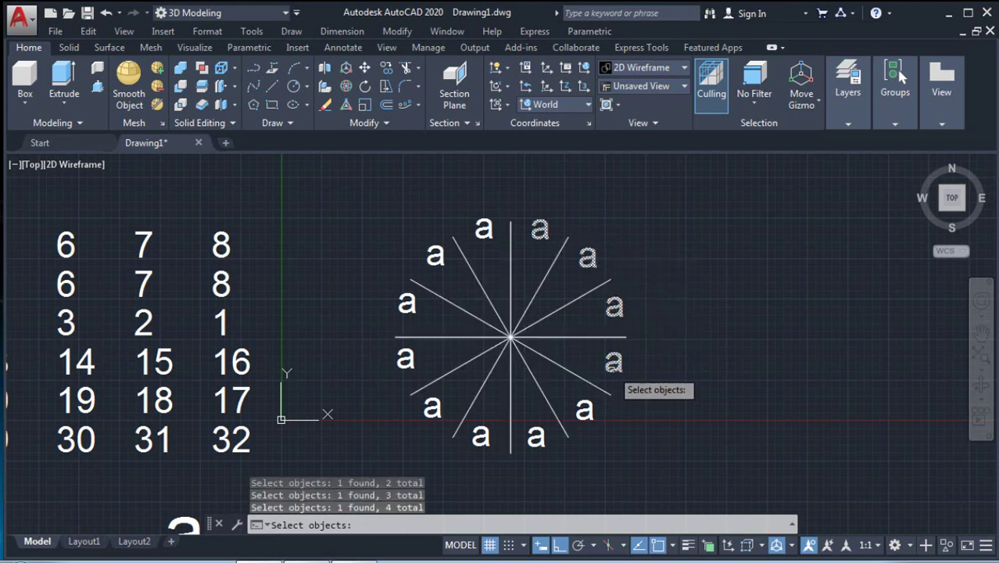
pyautogui.click(586, 410)
pyautogui.click(536, 436)
pyautogui.click(481, 435)
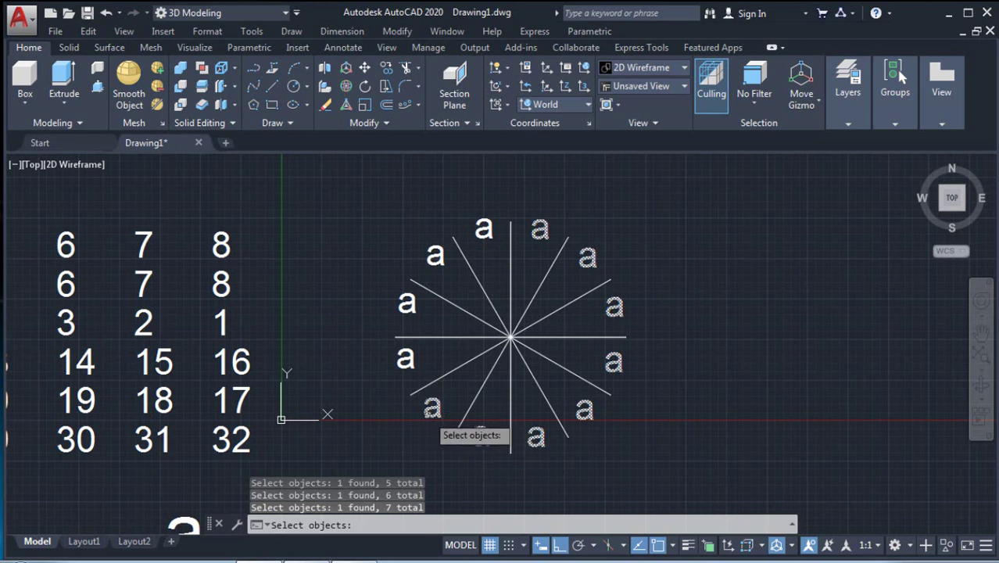
pyautogui.click(428, 409)
pyautogui.click(400, 359)
pyautogui.click(403, 303)
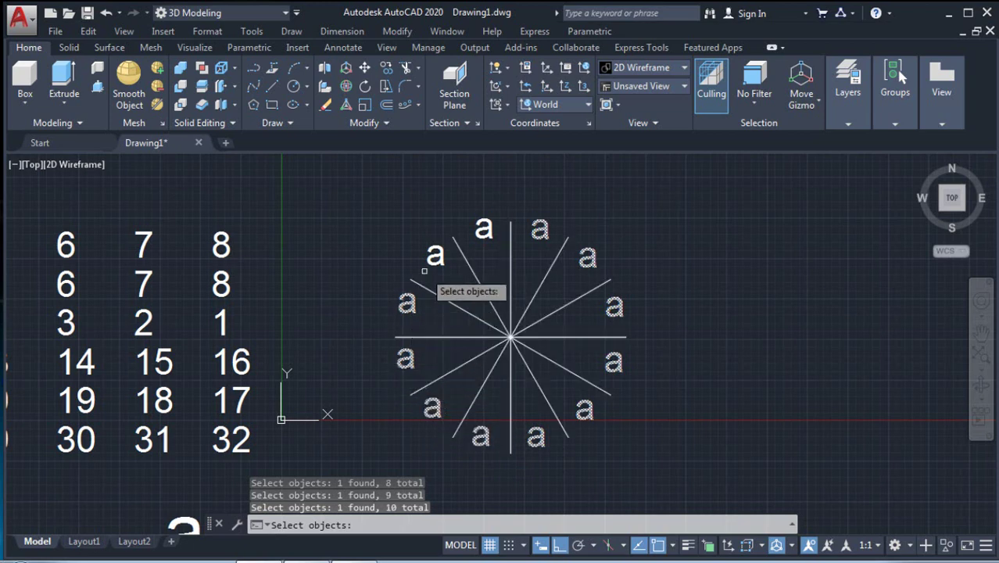
pyautogui.click(430, 261)
pyautogui.click(480, 232)
# - Number the clockwise-selected texts by Select-order with start and increment 1,2 and Overwrite placement, and undo the numbering
pyautogui.press('Return')
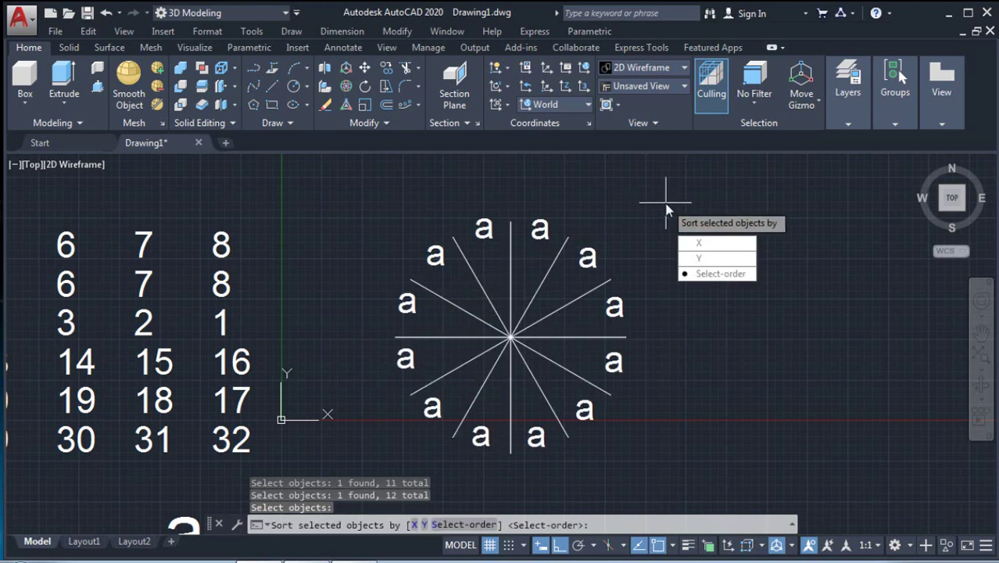
pyautogui.press('Return')
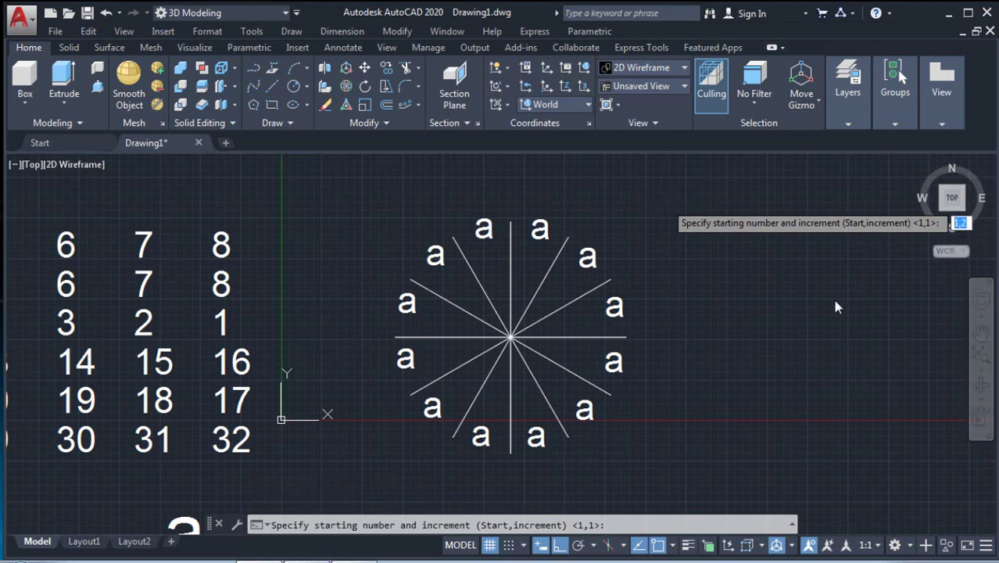
pyautogui.press('Return')
pyautogui.press('Return')
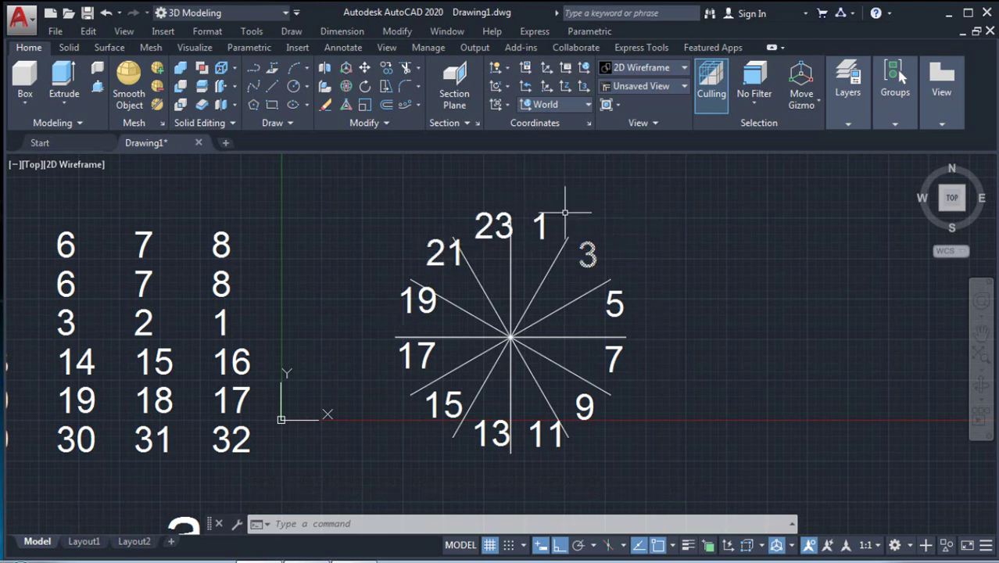
pyautogui.hotkey('ctrl', 'z')
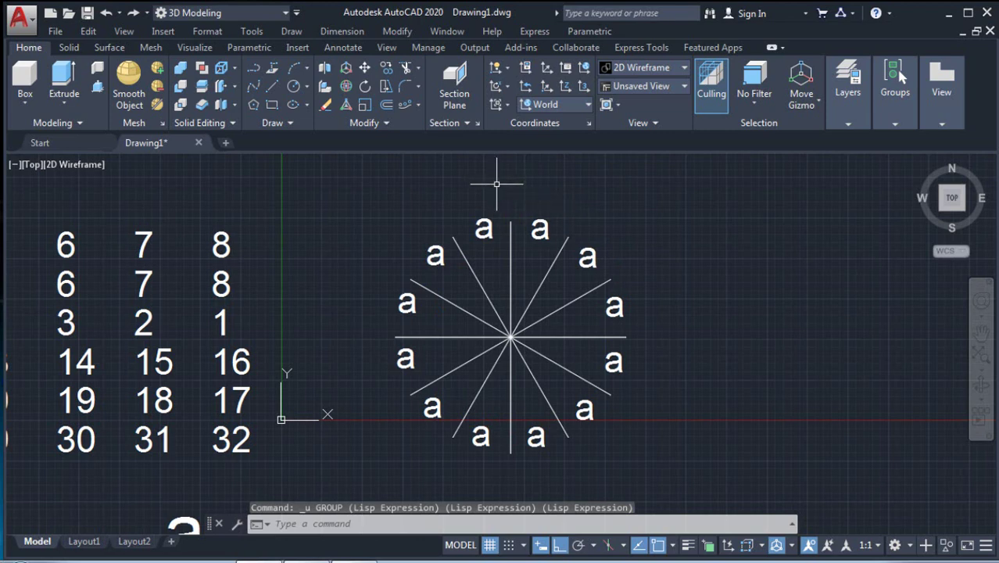
# - Start TCOUNT and select every second circle text clockwise, six in all, beginning just right of the vertical line's upper end
pyautogui.write('tc')
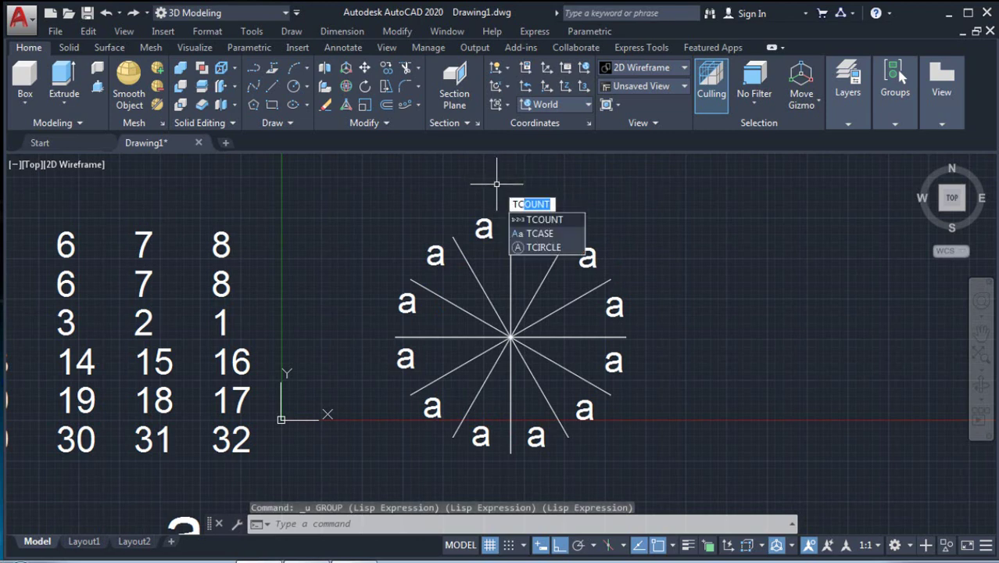
pyautogui.press('Return')
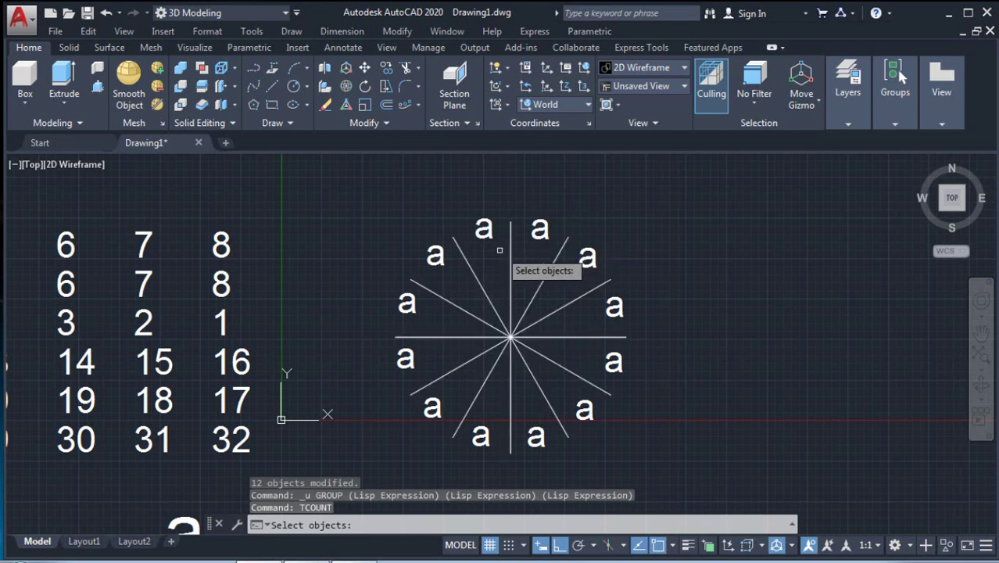
pyautogui.click(545, 232)
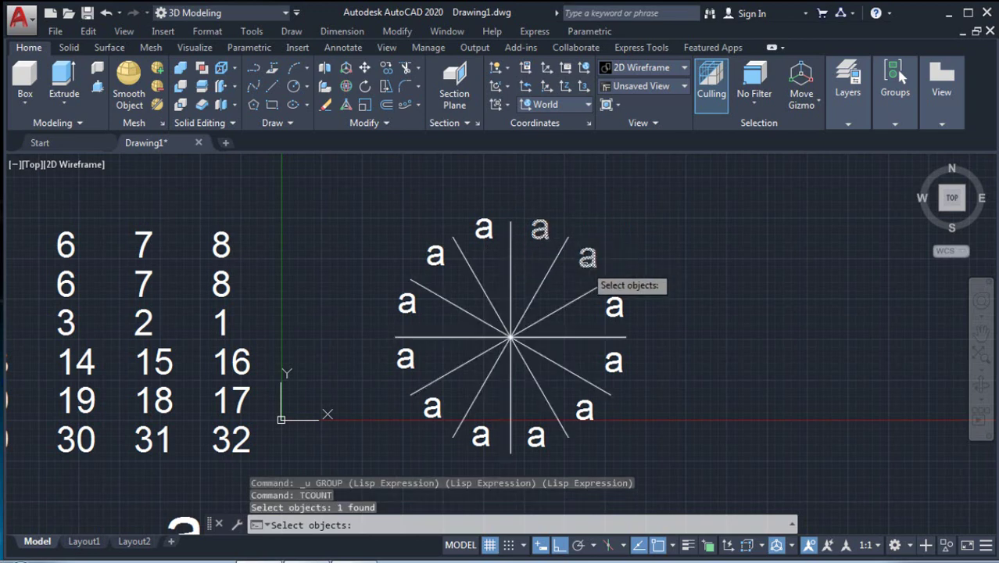
pyautogui.click(615, 307)
pyautogui.click(584, 410)
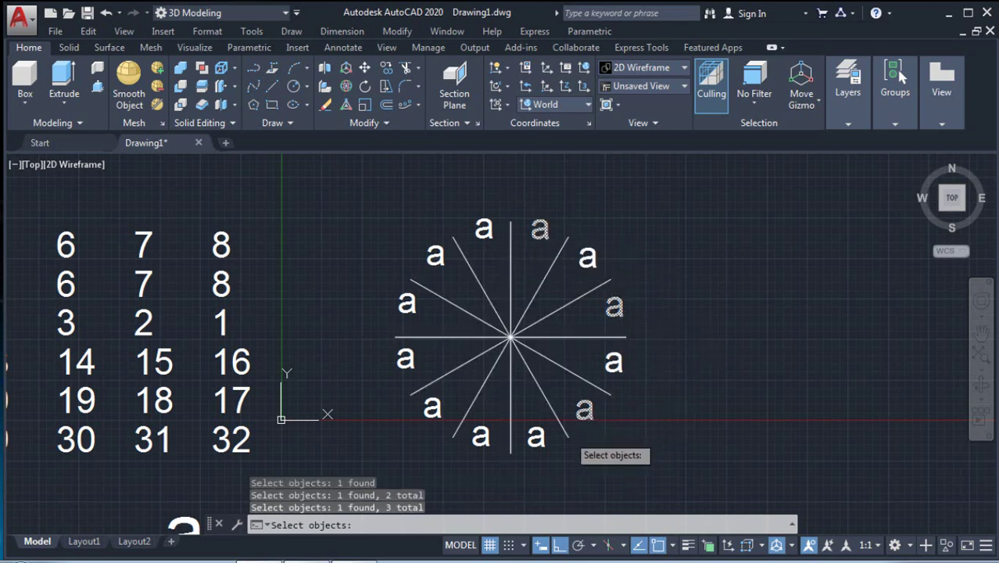
pyautogui.click(480, 436)
pyautogui.click(404, 359)
pyautogui.click(434, 256)
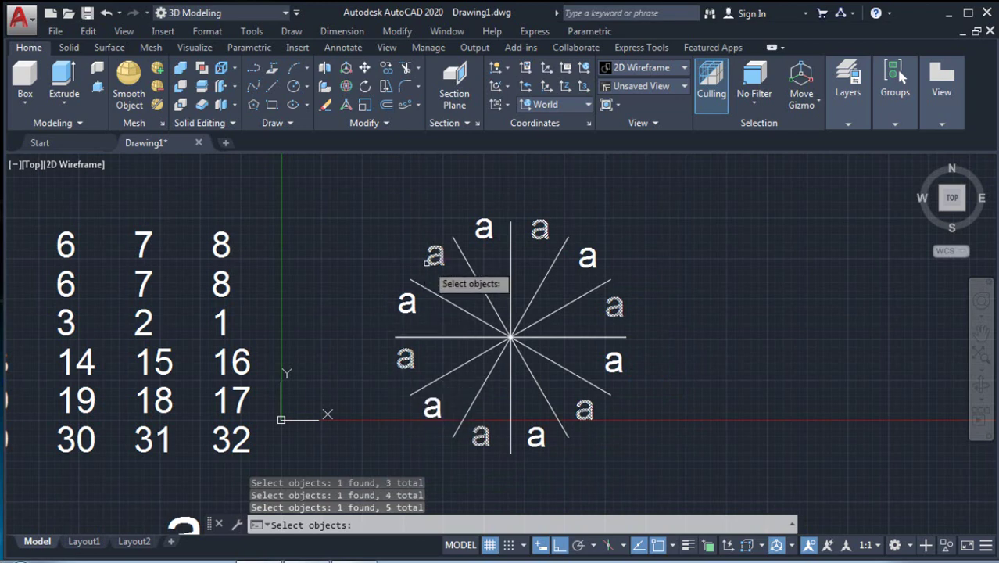
pyautogui.press('Return')
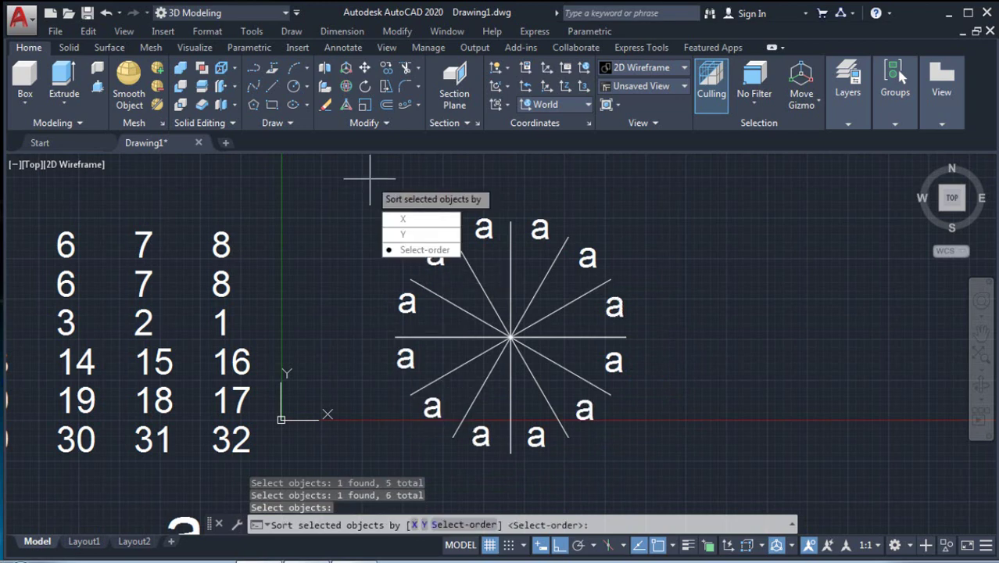
# - Number the six selected circle texts by Select-order with start and increment 1,1 and Overwrite placement
pyautogui.press('Return')
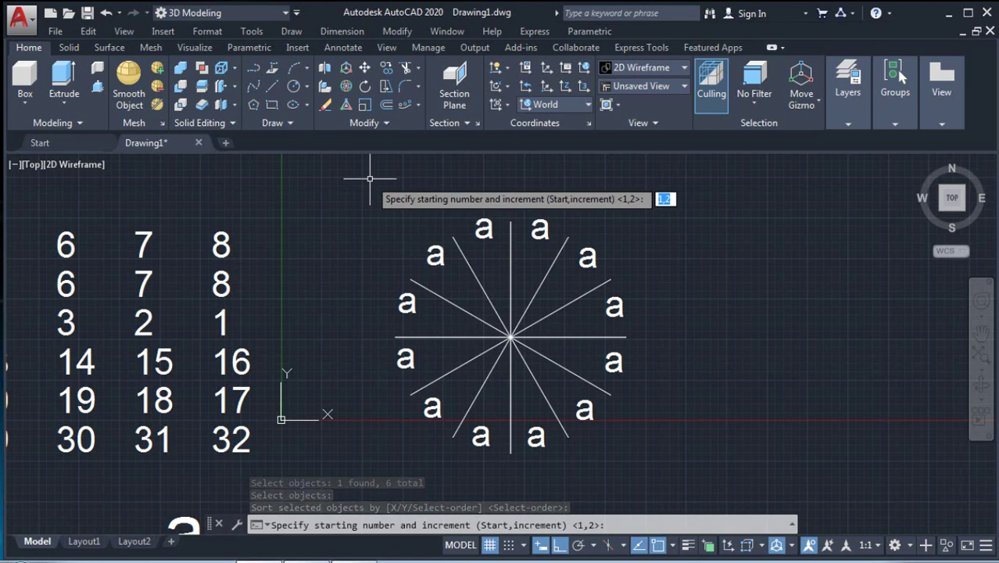
pyautogui.write('1,1')
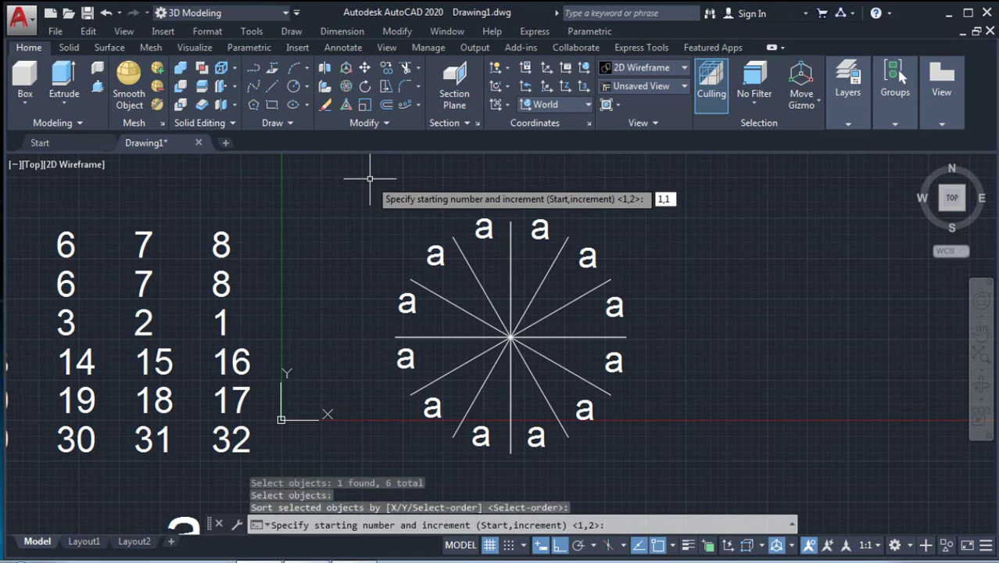
pyautogui.press('Return')
pyautogui.press('Return')
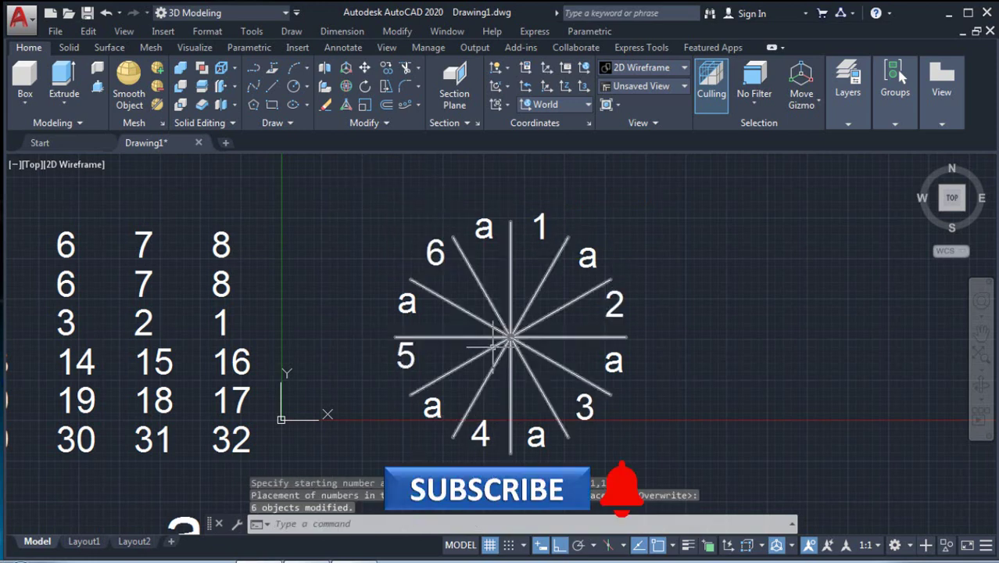
# - Start TCOUNT and select the thirteen texts along the wavy curve one by one from its left end to its right end
pyautogui.moveTo(537, 402)
pyautogui.mouseDown(button='middle')
pyautogui.moveTo(693, 183)
pyautogui.moveTo(673, 210)
pyautogui.moveTo(599, 201)
pyautogui.mouseUp(button='middle')
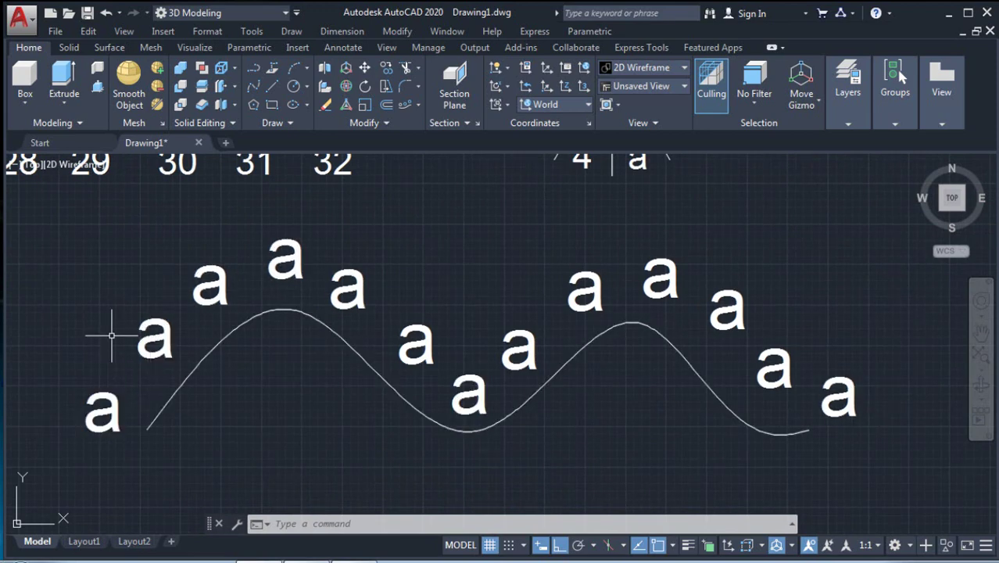
pyautogui.write('c')
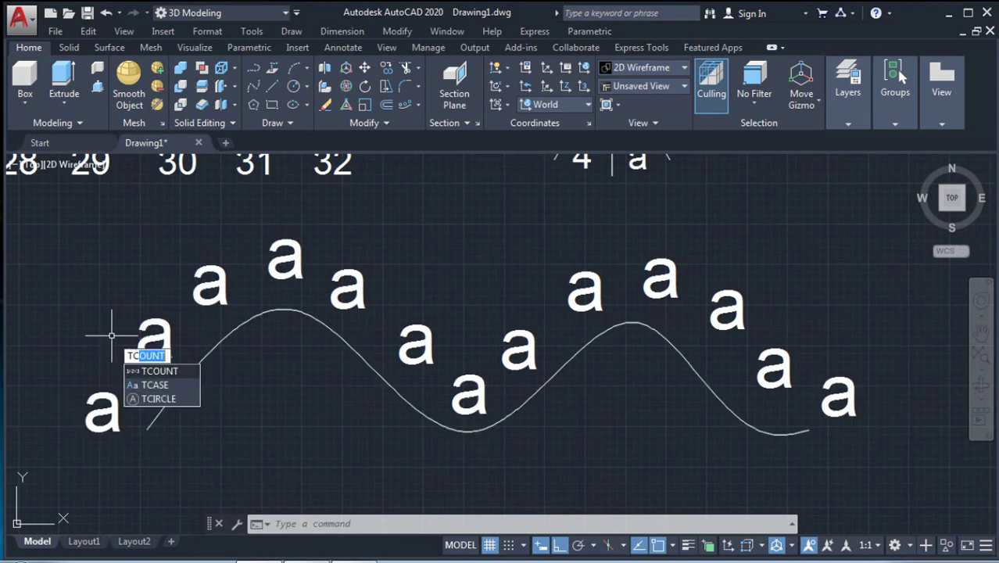
pyautogui.click(165, 371)
pyautogui.click(109, 413)
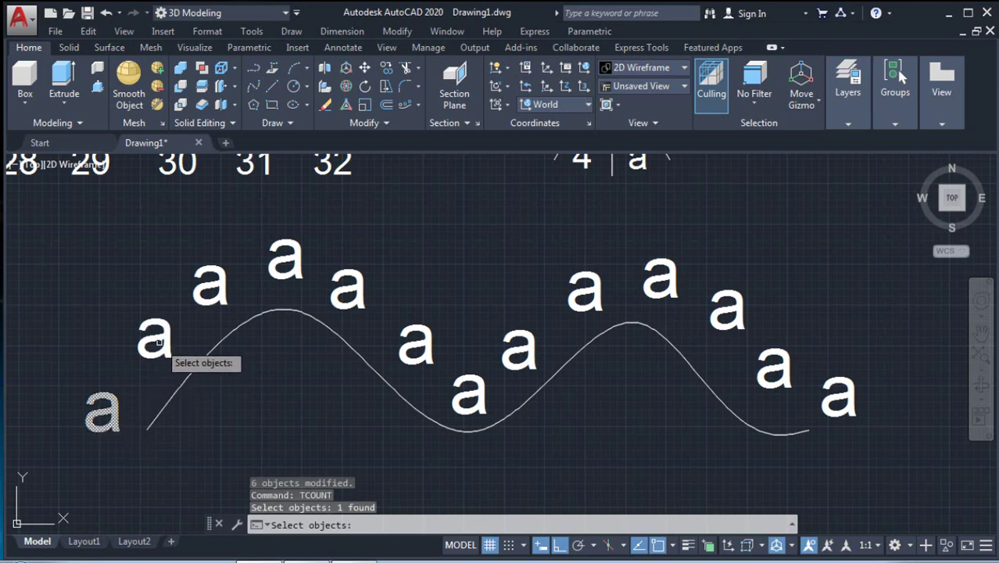
pyautogui.click(159, 342)
pyautogui.click(167, 321)
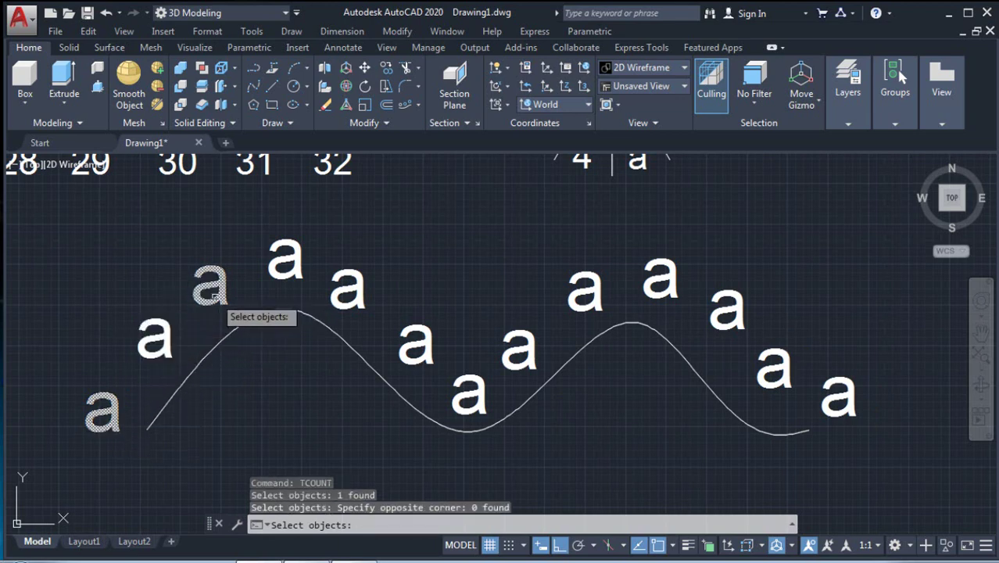
pyautogui.click(166, 347)
pyautogui.click(205, 312)
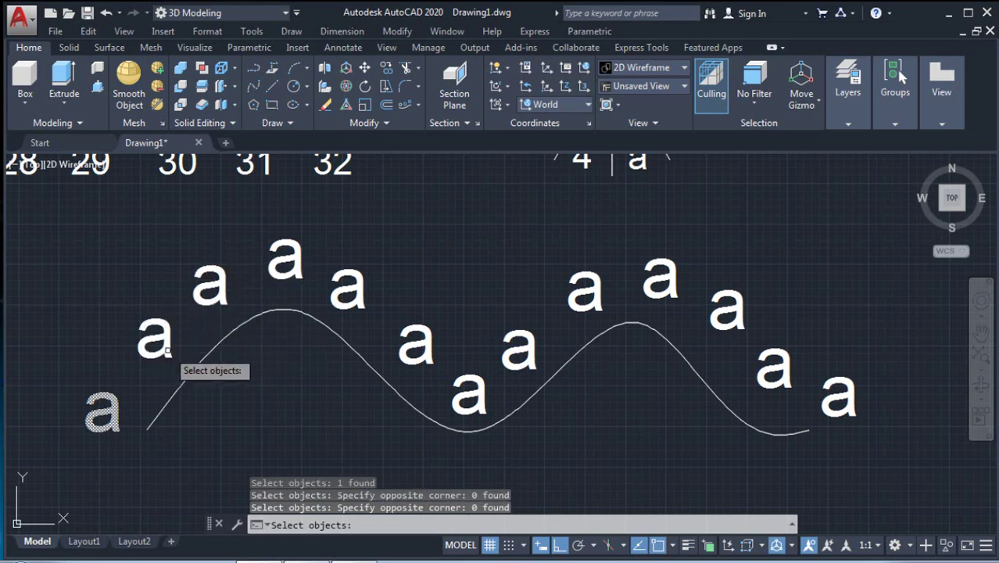
pyautogui.click(170, 346)
pyautogui.click(227, 294)
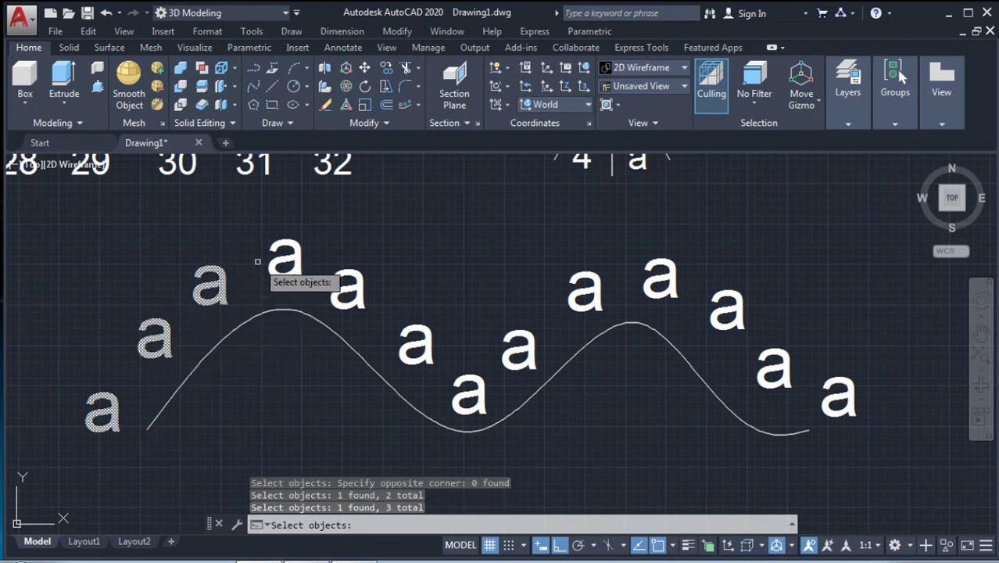
pyautogui.click(289, 261)
pyautogui.click(368, 306)
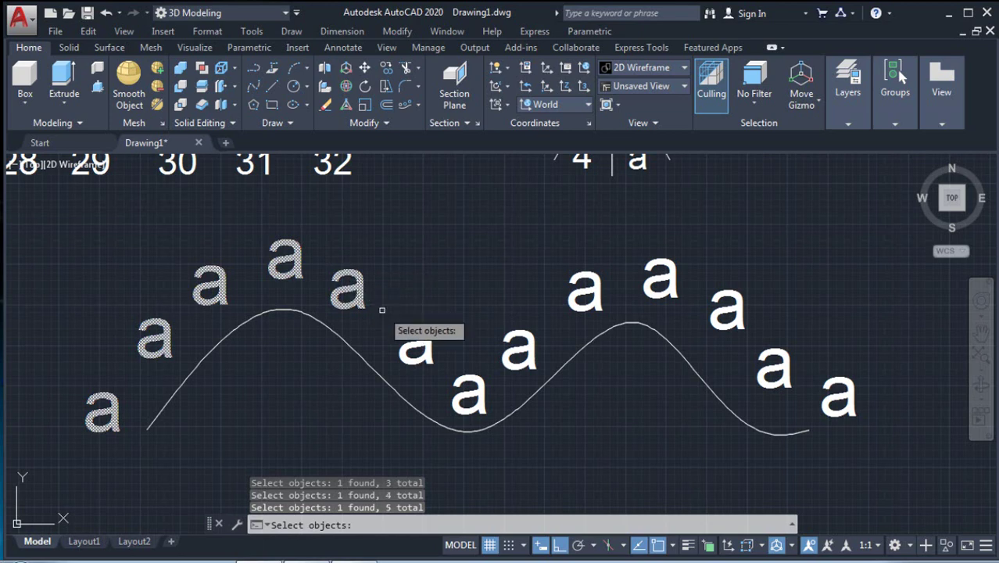
pyautogui.click(421, 354)
pyautogui.click(475, 388)
pyautogui.click(480, 387)
pyautogui.click(479, 396)
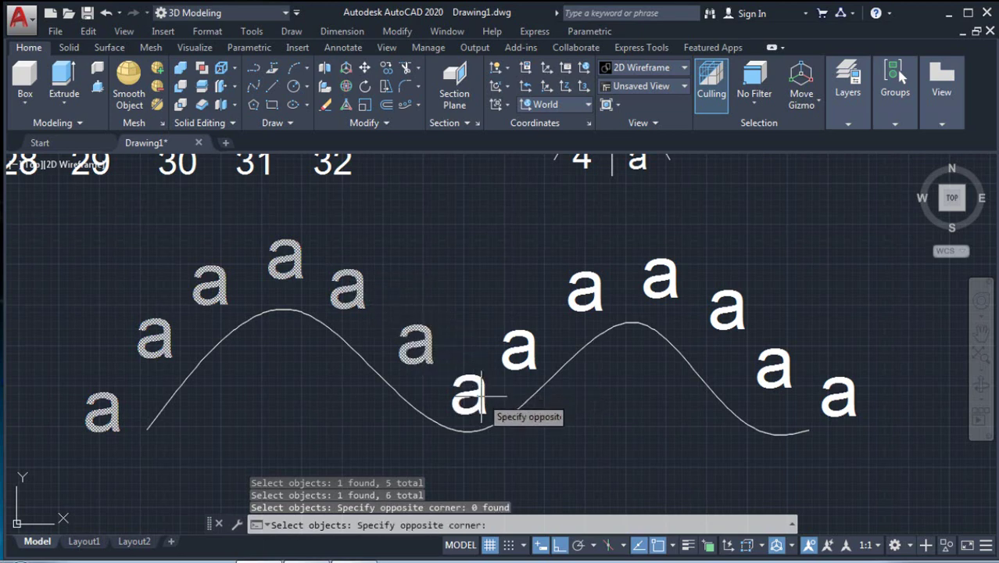
pyautogui.click(476, 394)
pyautogui.click(531, 355)
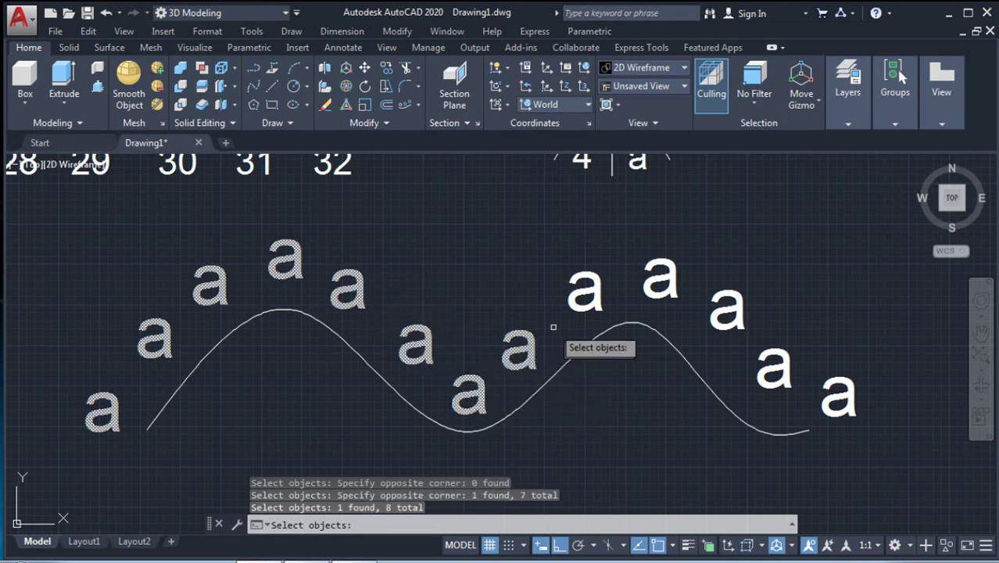
pyautogui.click(596, 303)
pyautogui.click(663, 289)
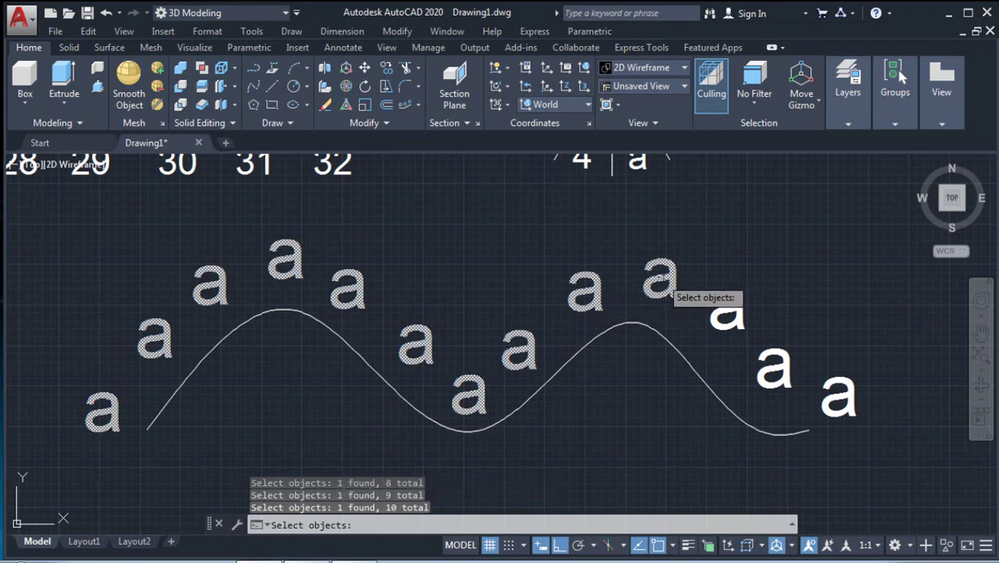
pyautogui.click(736, 322)
pyautogui.click(775, 383)
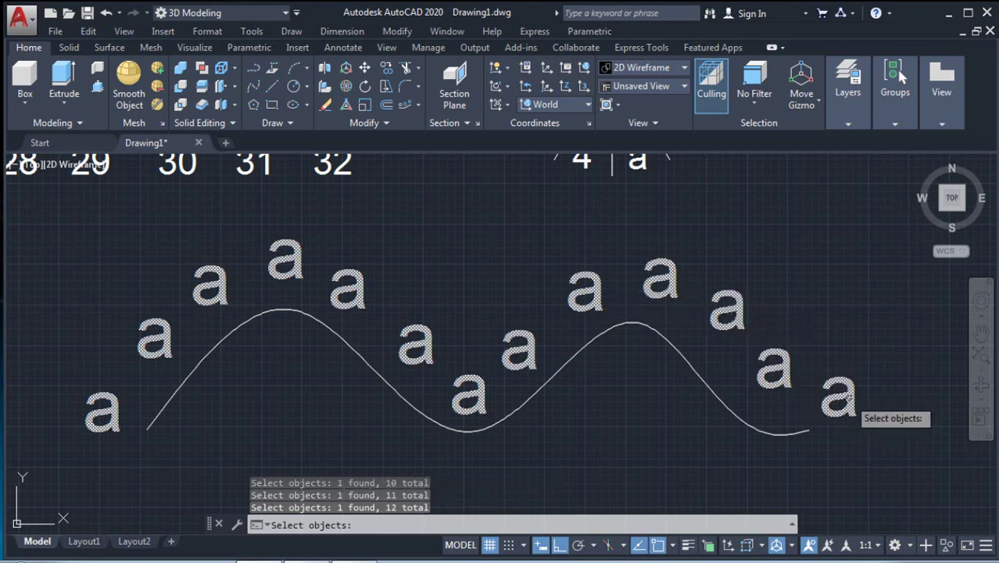
pyautogui.press('Return')
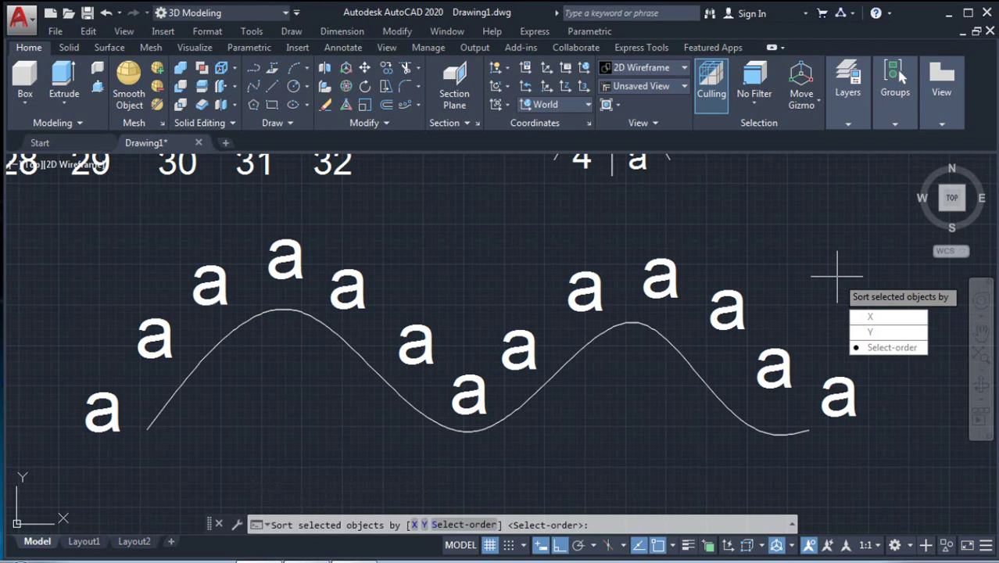
# - Number the wavy curve's texts sorted by X, with start and increment 1,1 and Overwrite placement
pyautogui.press('Return')
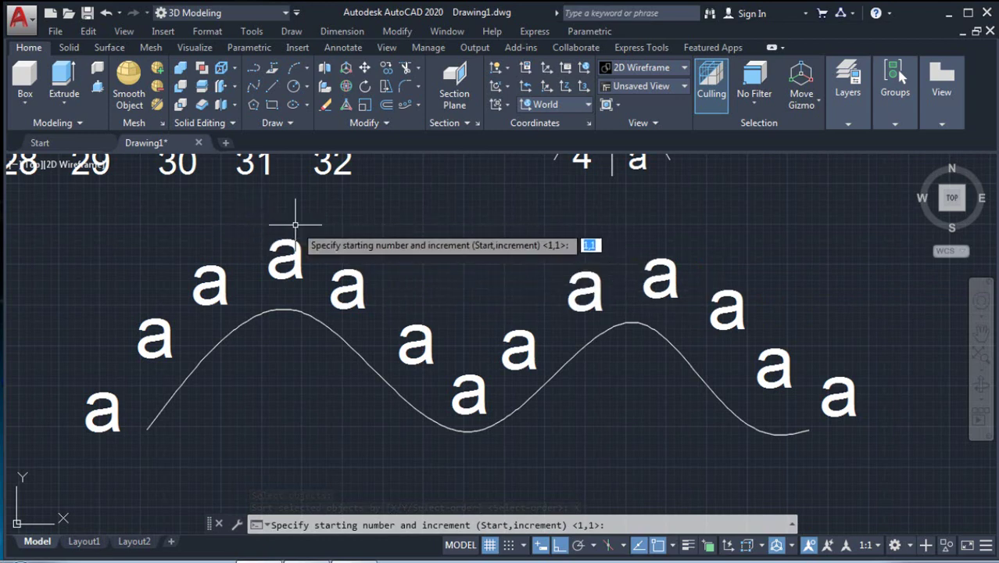
pyautogui.press('Return')
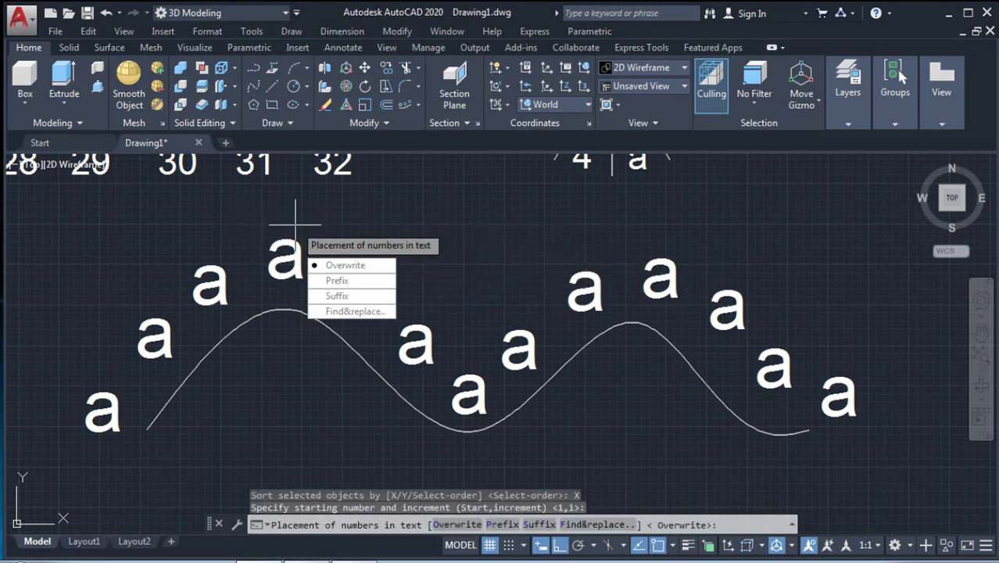
pyautogui.press('Return')
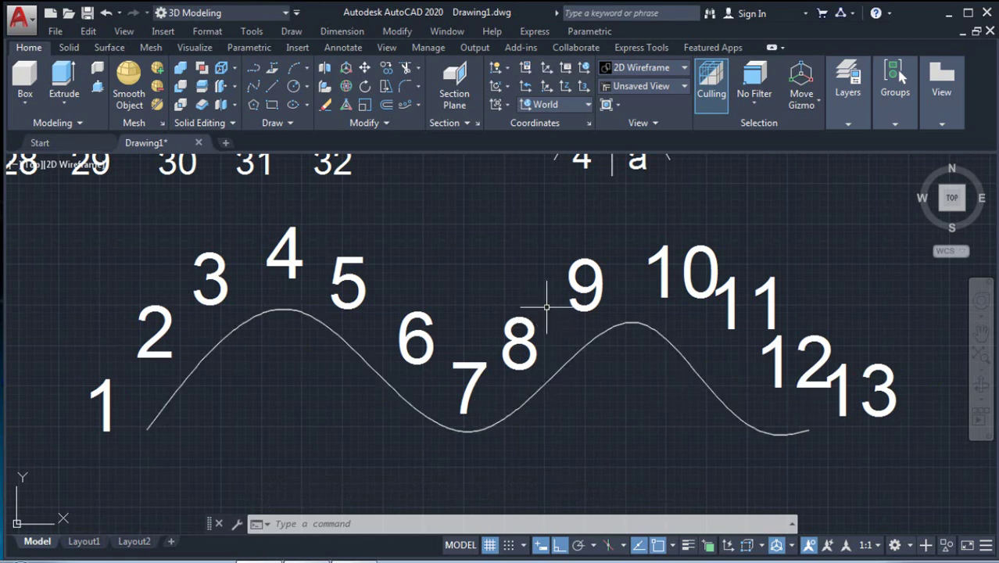
# - Start TCOUNT on the circle and select all twelve texts clockwise, beginning with the 1 right of the vertical line's upper end
pyautogui.scroll(-2, 547, 307)
pyautogui.moveTo(547, 289); pyautogui.dragTo(476, 451, button='middle')
pyautogui.scroll(4, 508, 321)
pyautogui.scroll(-2, 513, 313)
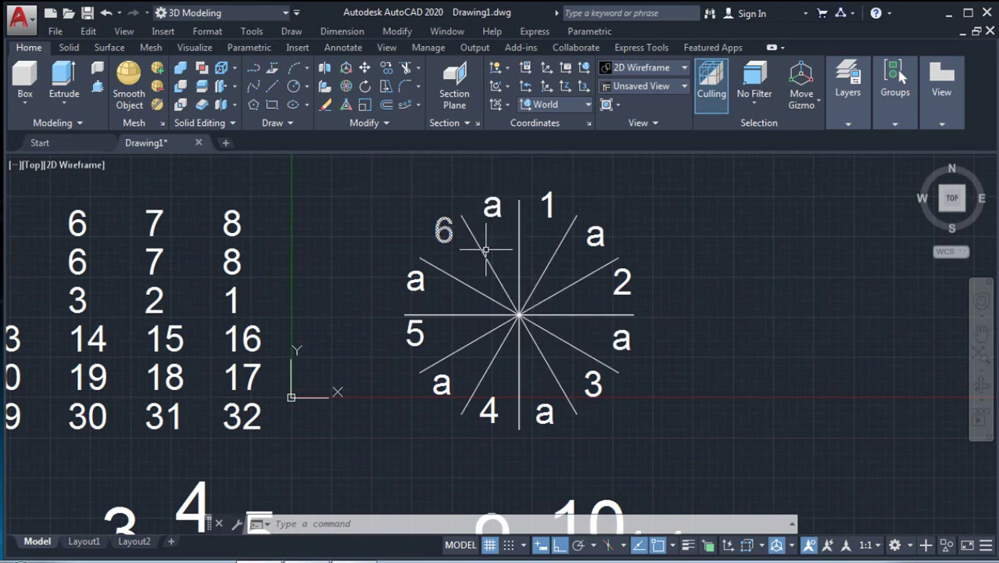
pyautogui.write('c')
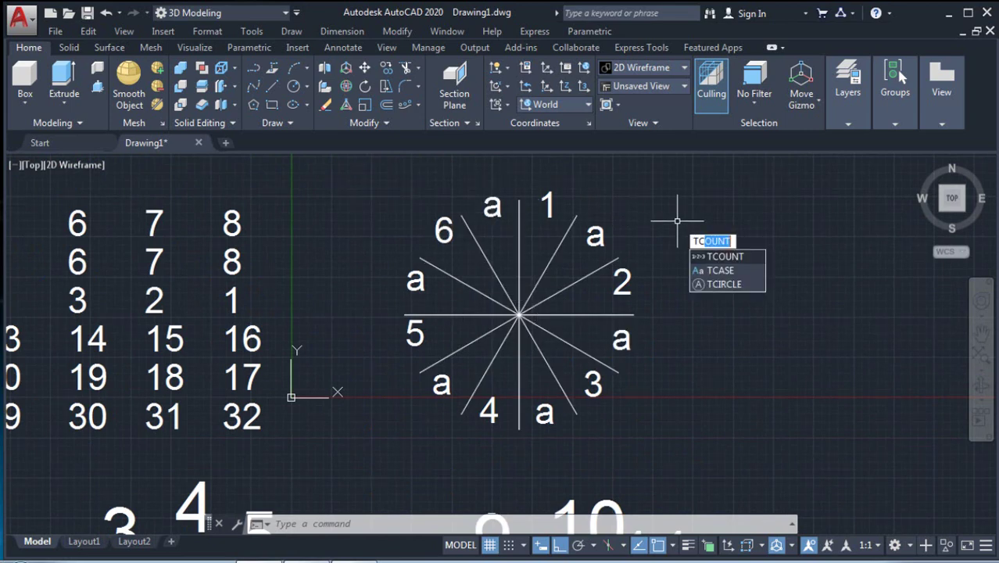
pyautogui.press('Return')
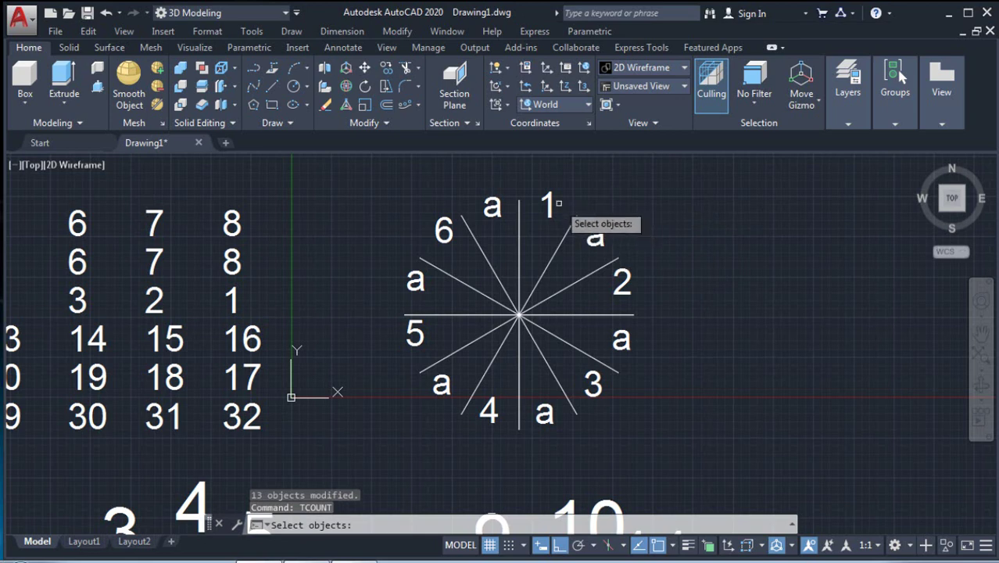
pyautogui.click(546, 203)
pyautogui.click(592, 232)
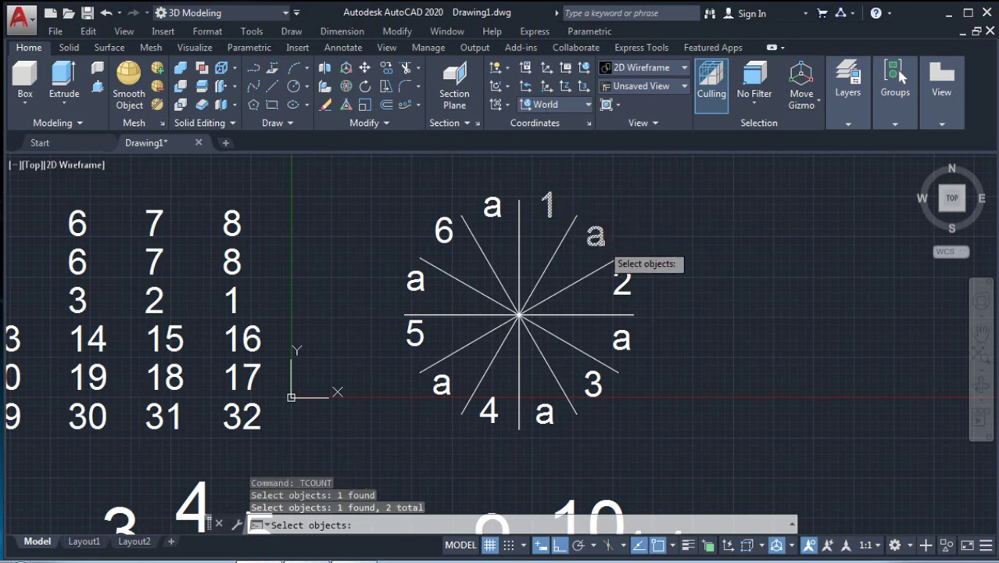
pyautogui.click(622, 283)
pyautogui.click(622, 339)
pyautogui.click(593, 383)
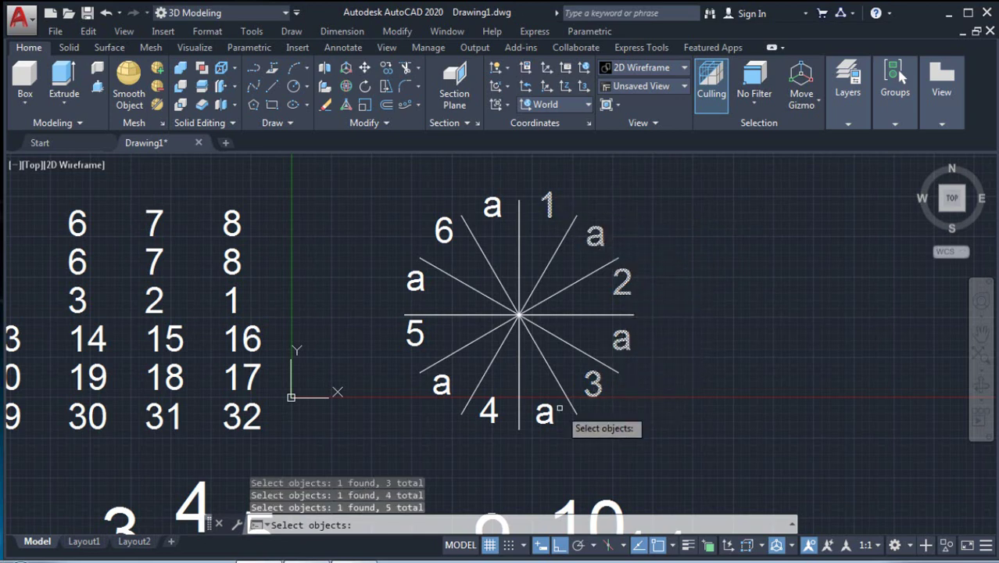
pyautogui.click(545, 412)
pyautogui.click(489, 410)
pyautogui.click(442, 383)
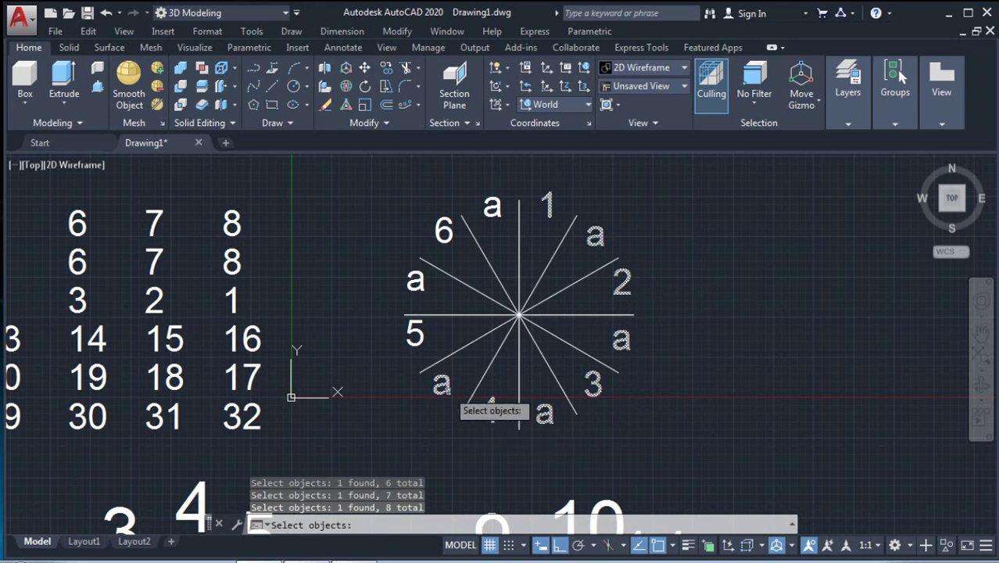
pyautogui.click(414, 334)
pyautogui.click(415, 279)
pyautogui.click(444, 230)
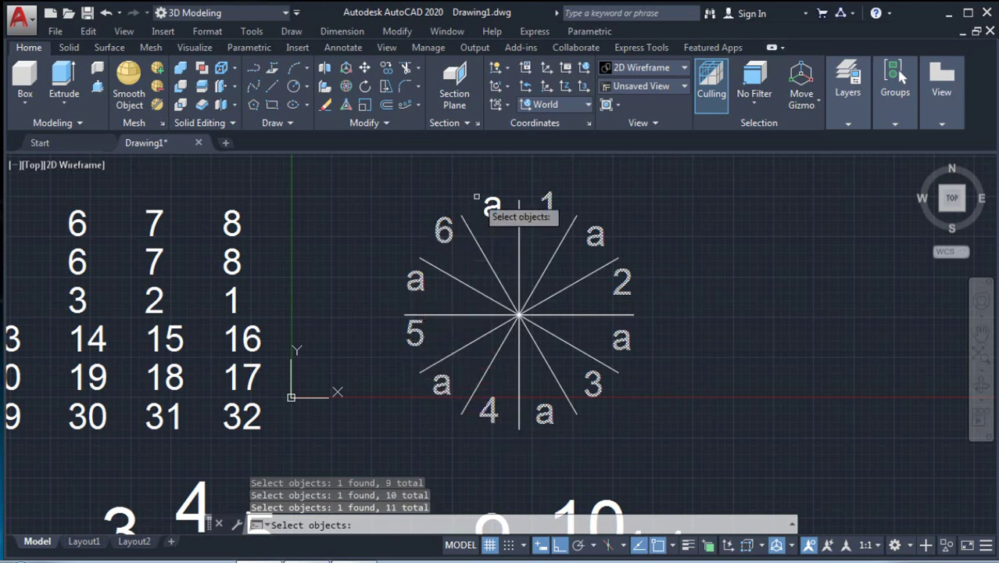
pyautogui.click(491, 205)
pyautogui.press('Return')
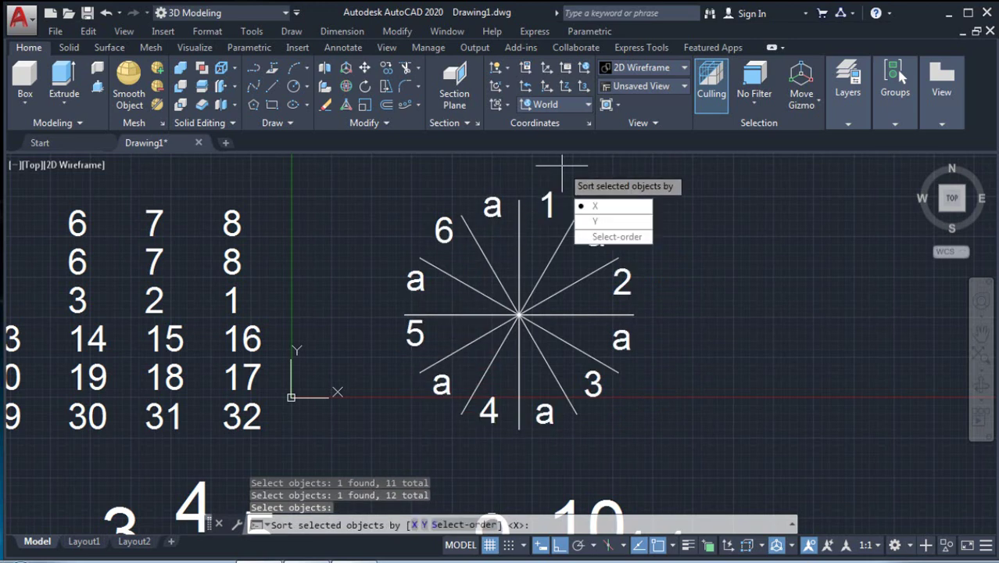
# - Number the twelve circle texts sorted by X, keeping start and increment 1,1 and Overwrite placement
pyautogui.press('Return')
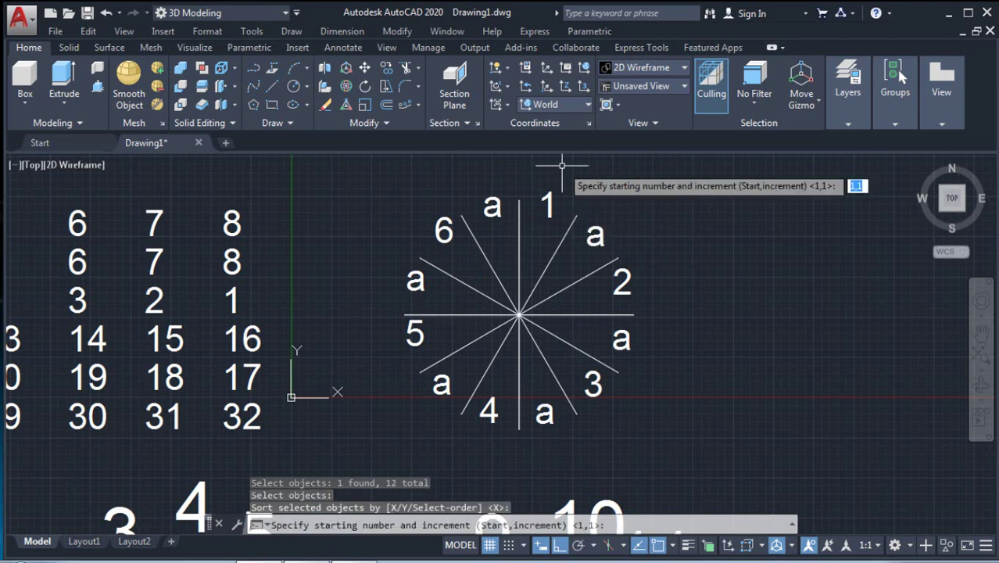
pyautogui.press('Return')
pyautogui.press('Return')
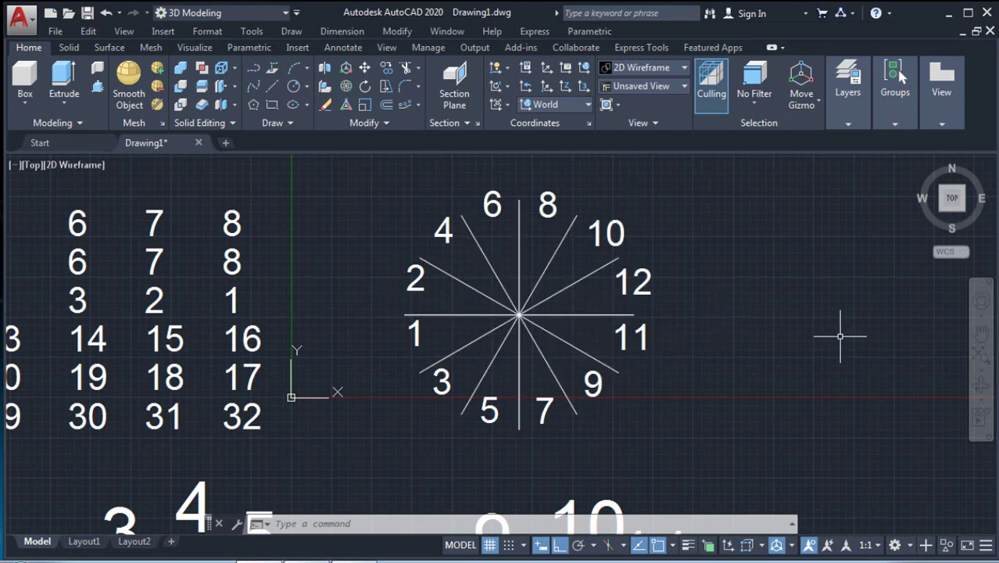
pyautogui.scroll(-2, 500, 351)
pyautogui.moveTo(591, 339); pyautogui.dragTo(593, 234, button='middle')
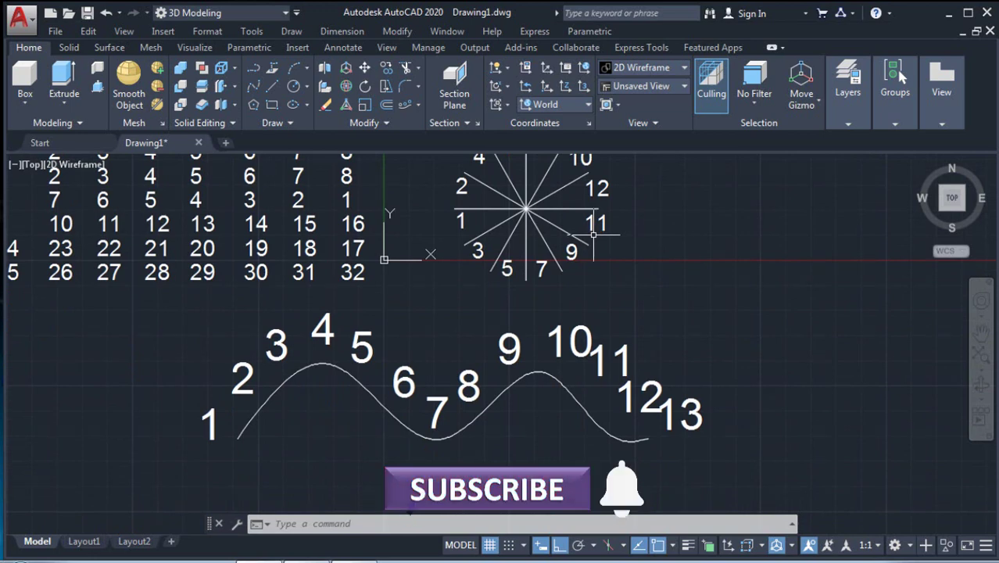
# - Number the bottom row of the text grid with TCOUNT, sorted by X, with start and increment 1,1 and Overwrite placement
pyautogui.moveTo(651, 272); pyautogui.dragTo(659, 231, button='middle')
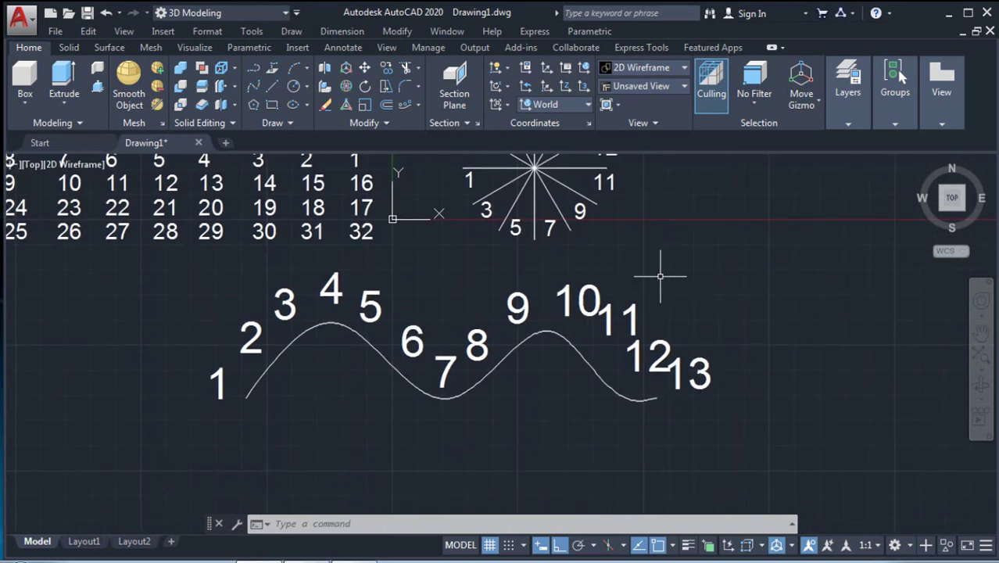
pyautogui.moveTo(660, 276); pyautogui.dragTo(764, 358, button='middle')
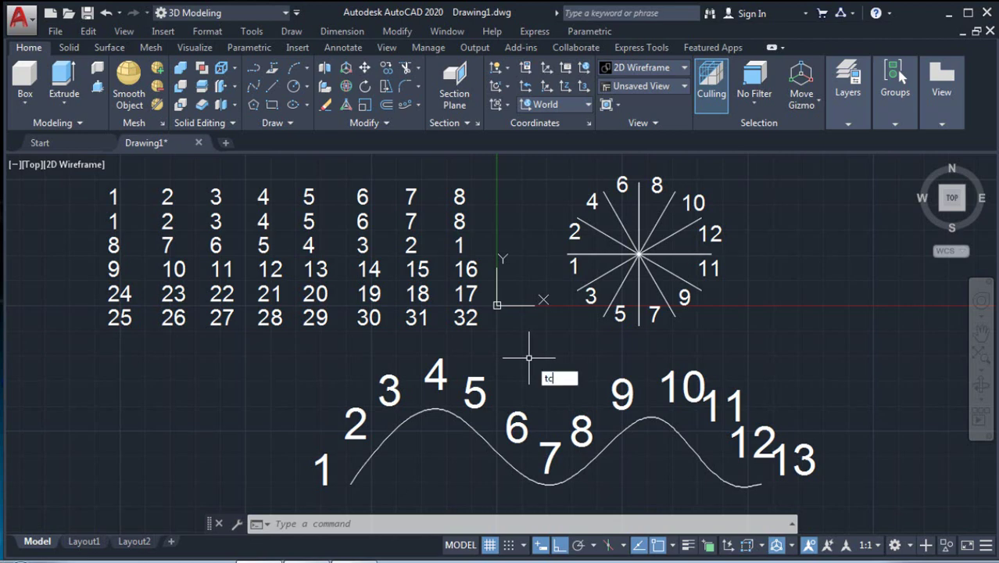
pyautogui.write('o')
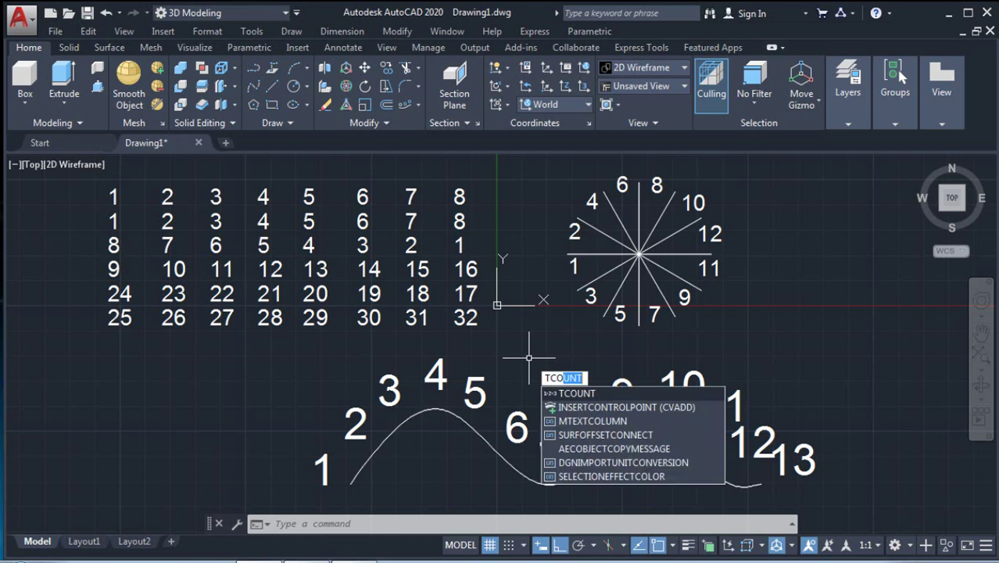
pyautogui.press('Return')
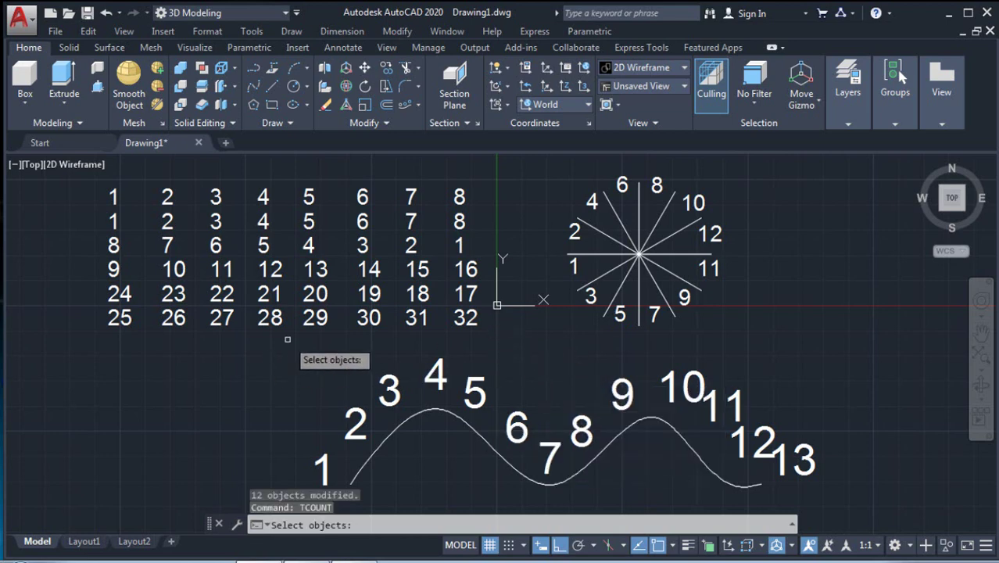
pyautogui.click(86, 305)
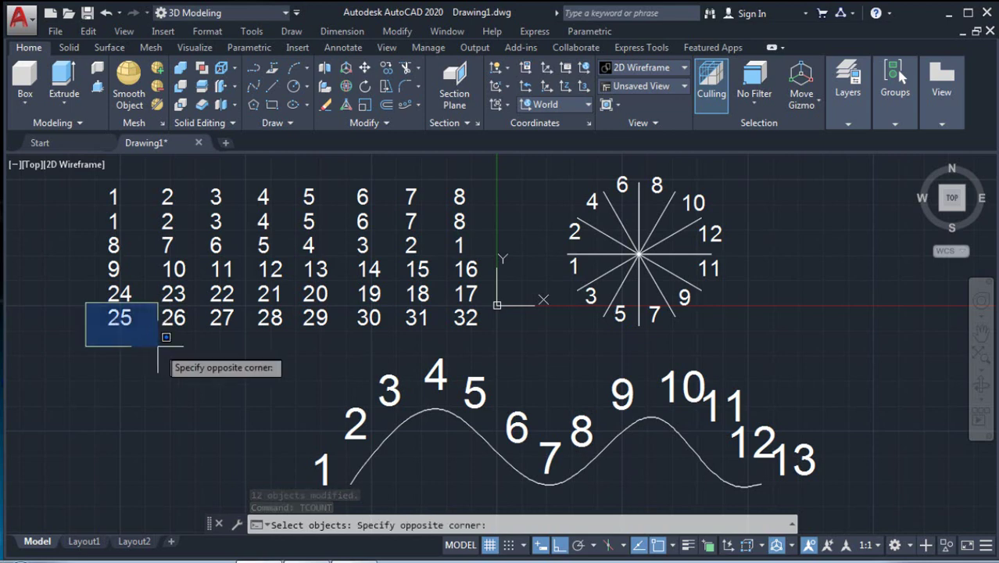
pyautogui.click(495, 362)
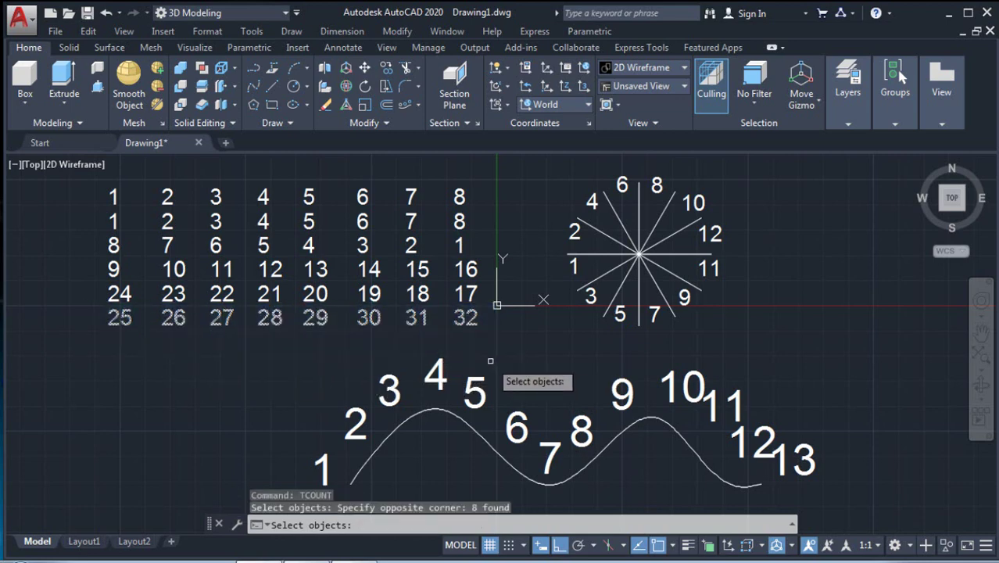
pyautogui.press('Return')
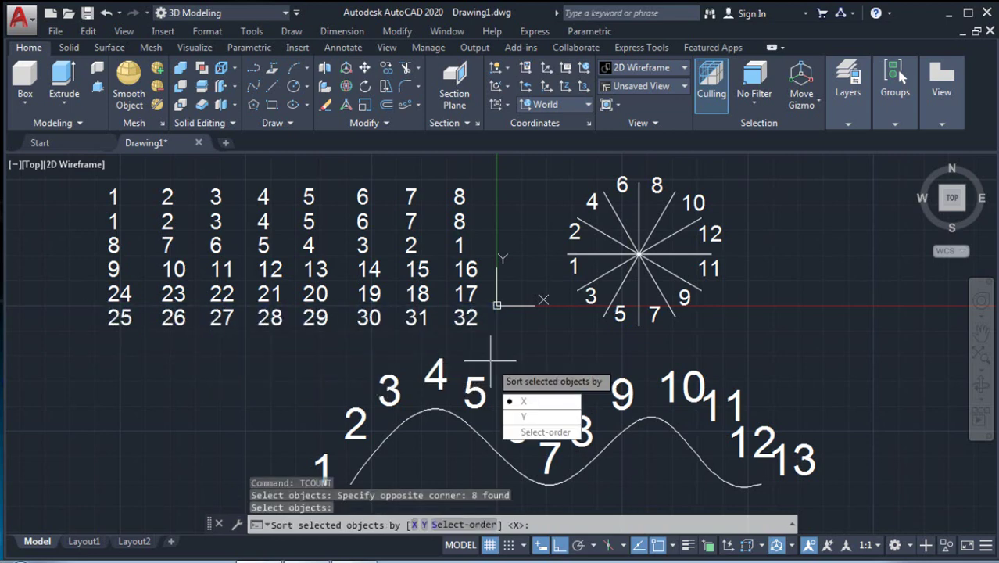
pyautogui.press('Return')
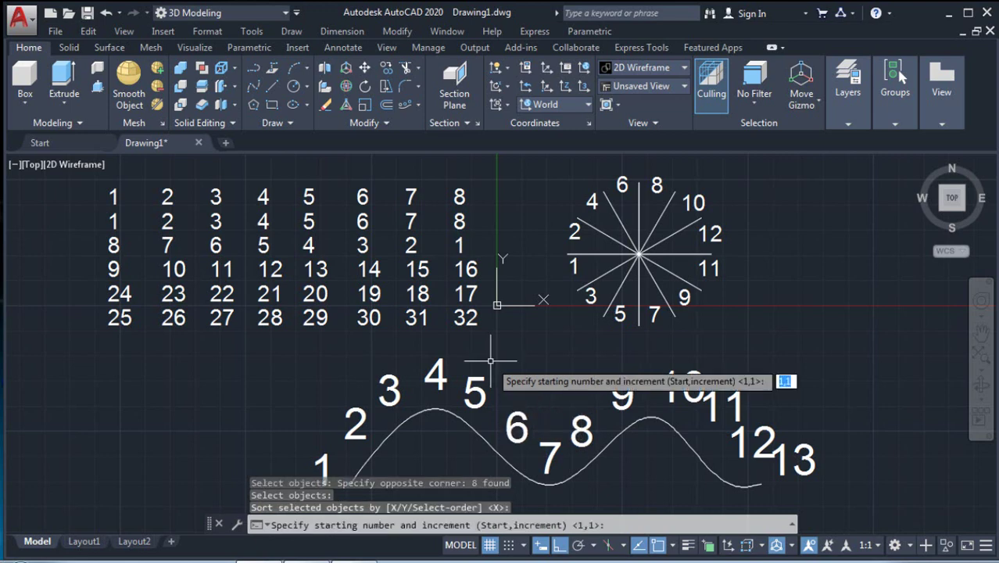
pyautogui.press('Return')
pyautogui.press('Return')
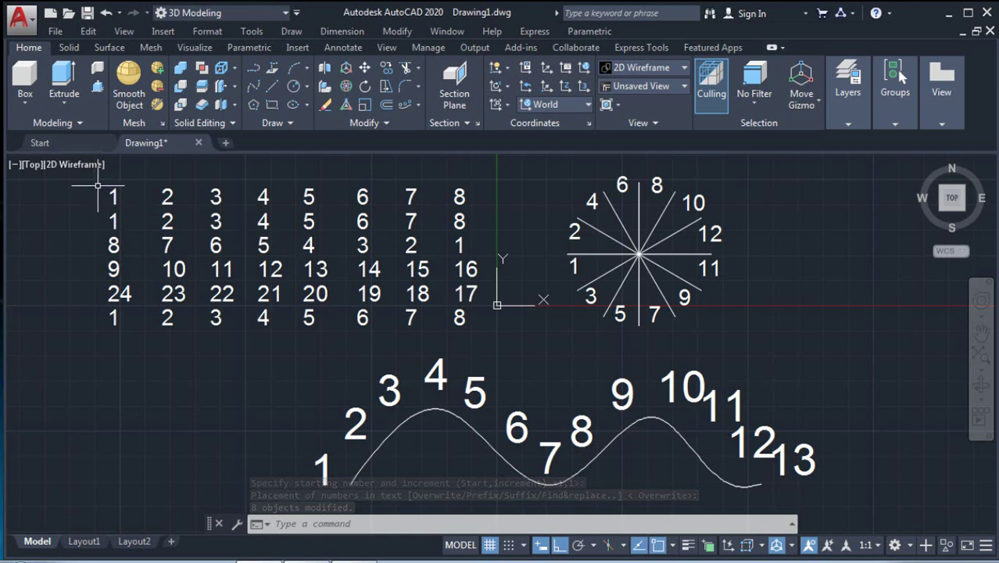
# - Number all six rows of the text grid with TCOUNT, sorted by Y, with start and increment 1,1 and Overwrite placement
pyautogui.press('Return')
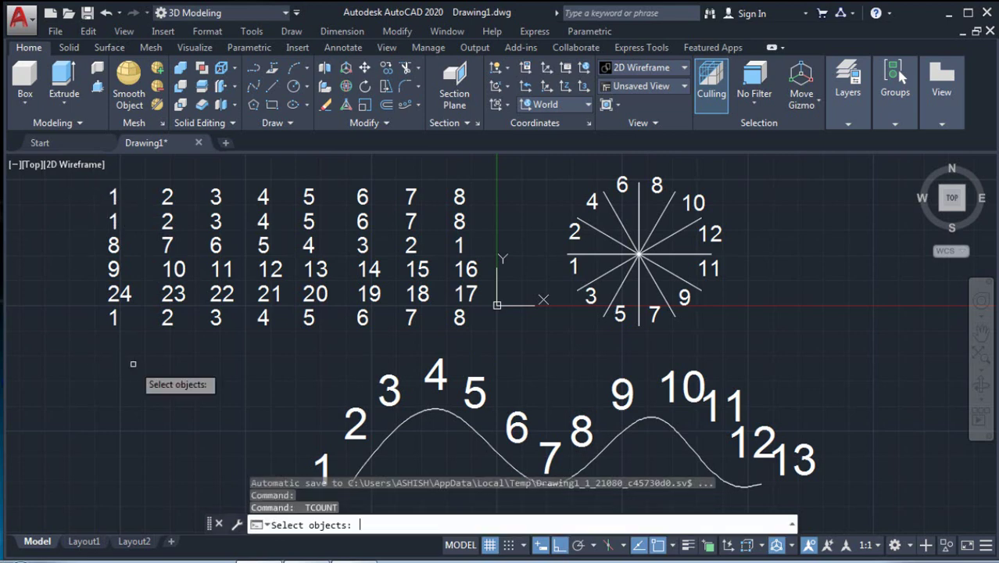
pyautogui.click(89, 183)
pyautogui.click(524, 357)
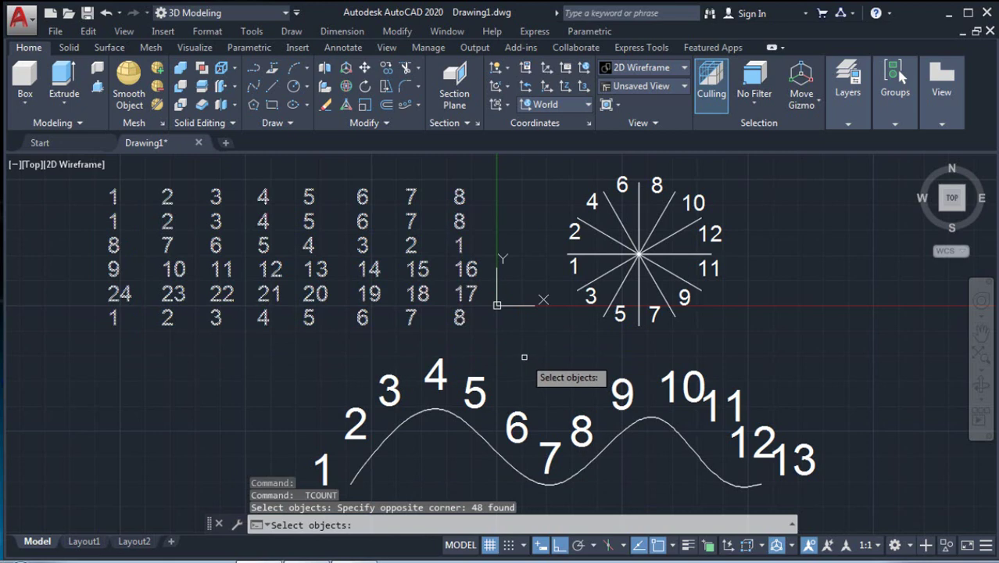
pyautogui.press('Return')
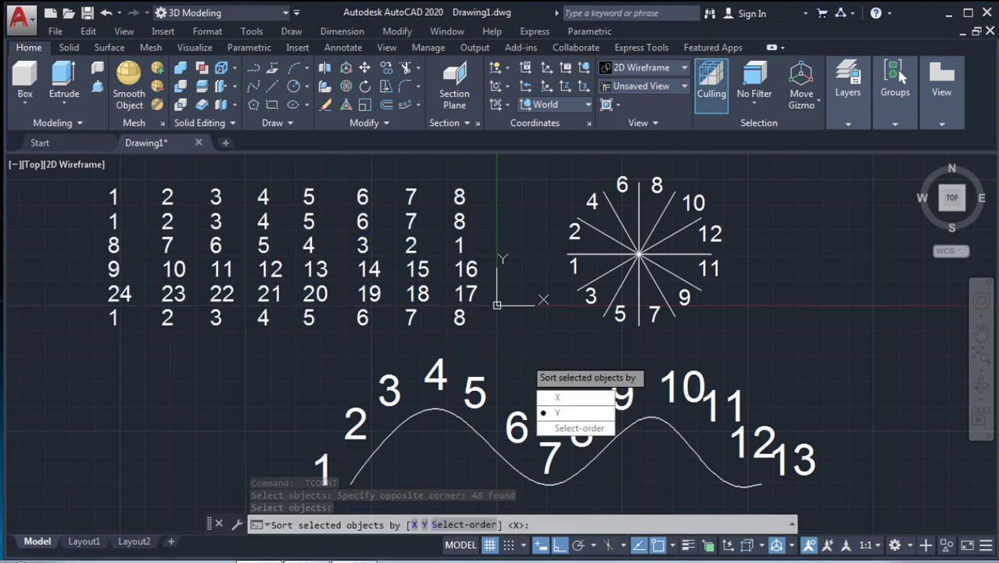
pyautogui.write('y')
pyautogui.press('Return')
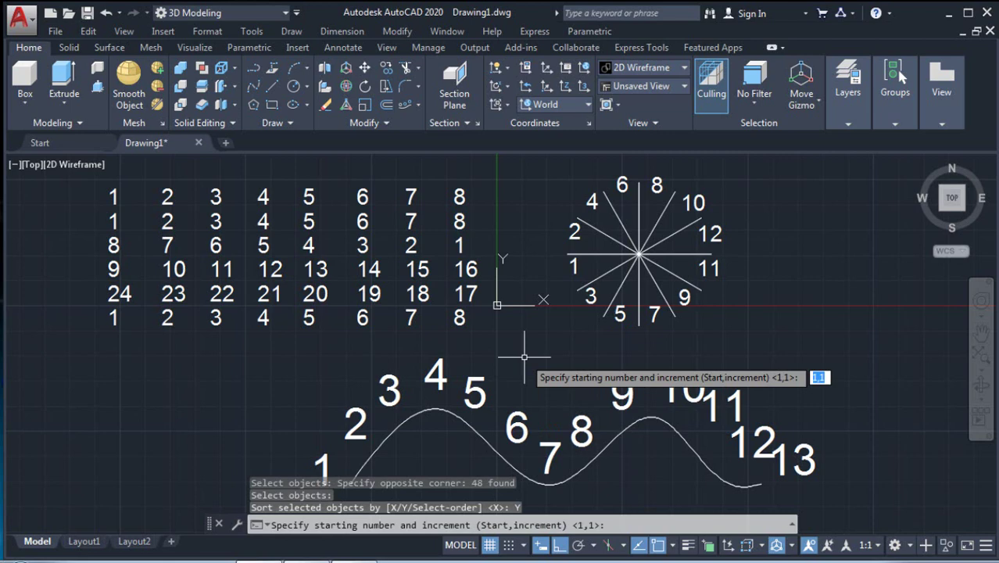
pyautogui.press('Return')
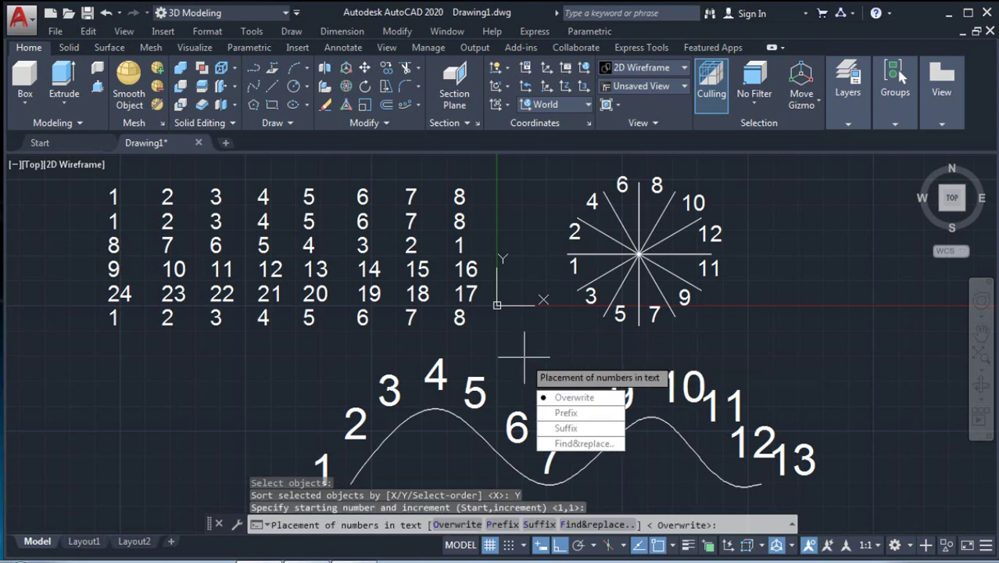
pyautogui.press('Return')
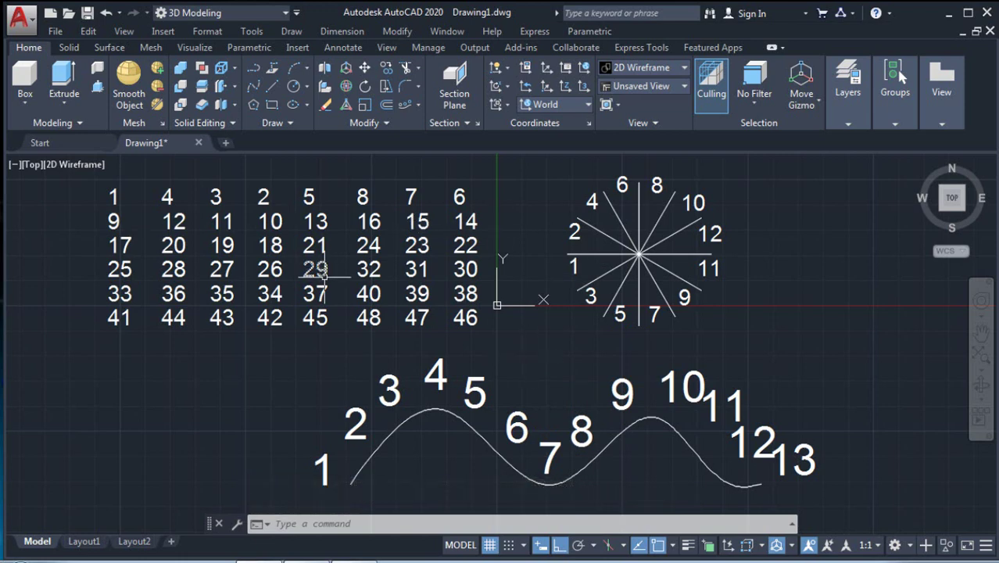
# - Renumber the whole text grid column by column, using TCOUNT sorted by X with start and increment 1,1 and Overwrite placement
pyautogui.press('Return')
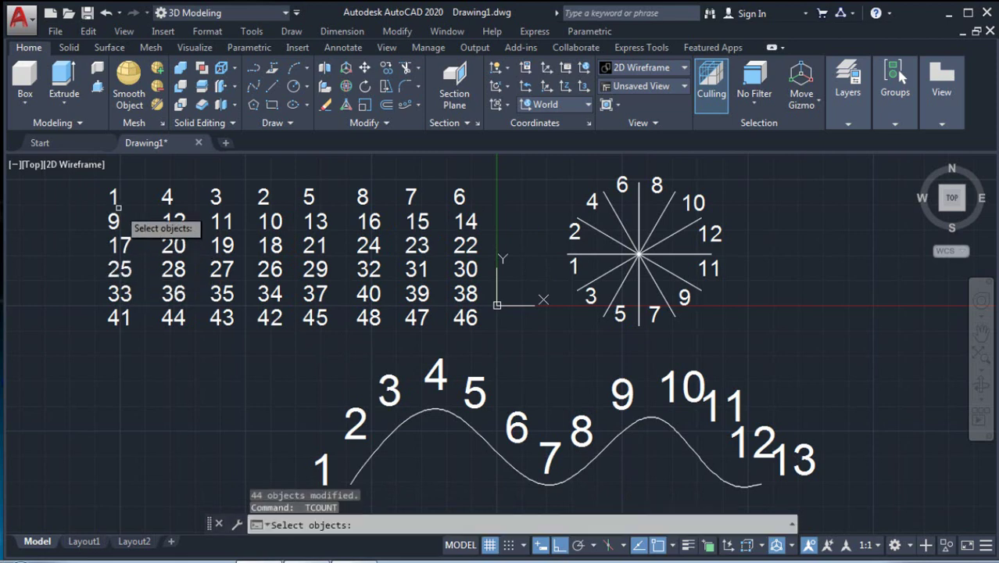
pyautogui.click(88, 178)
pyautogui.click(505, 354)
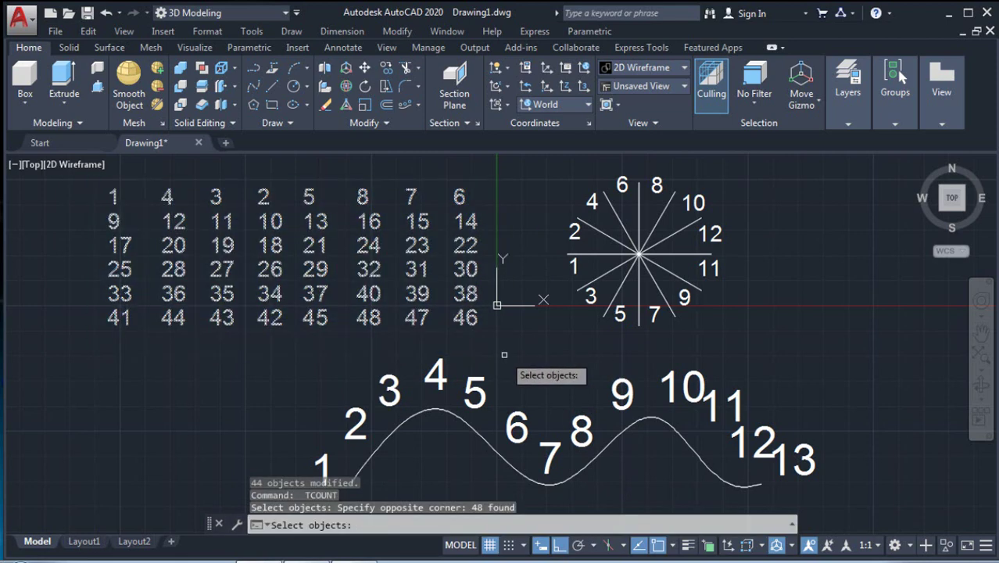
pyautogui.press('Return')
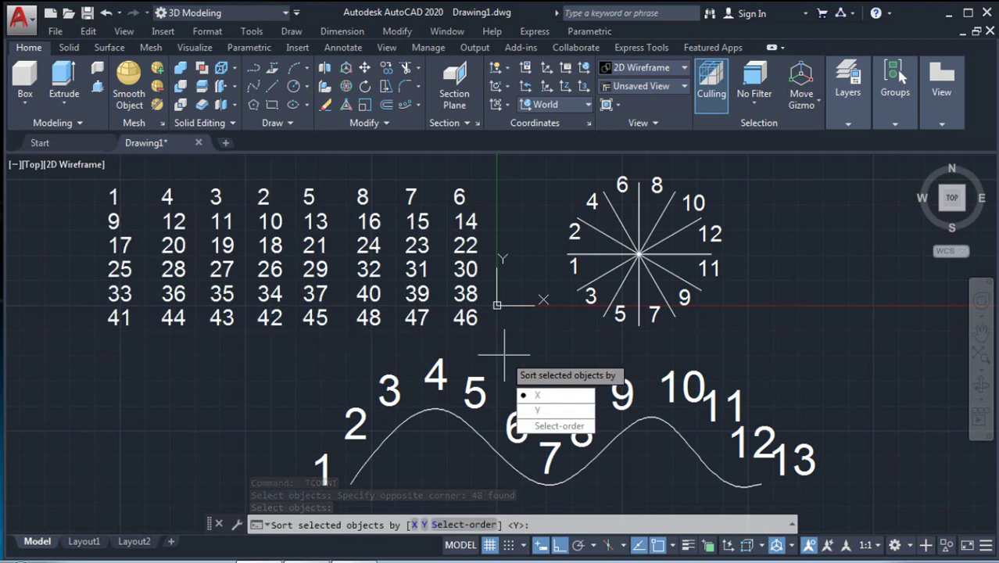
pyautogui.press('Return')
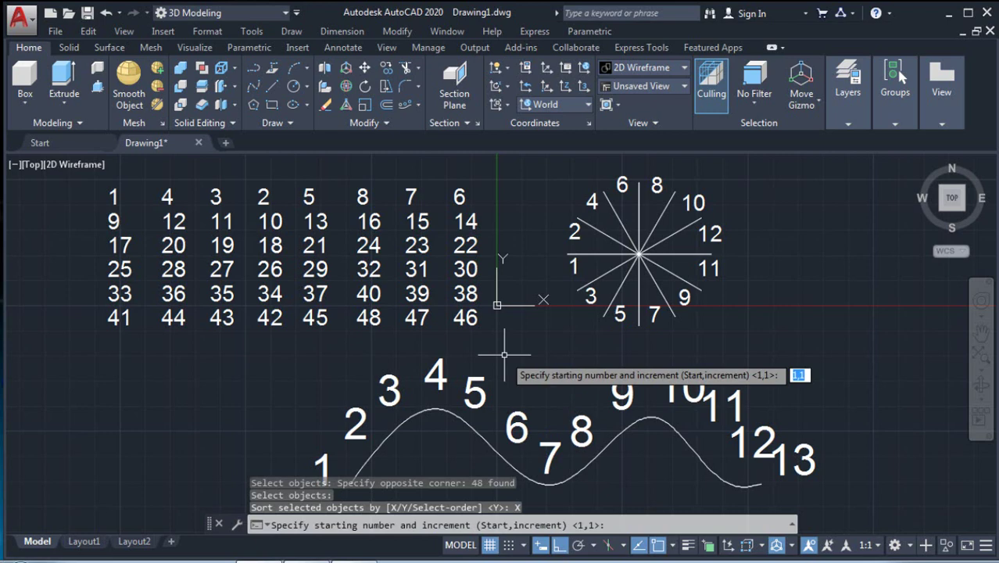
pyautogui.press('Return')
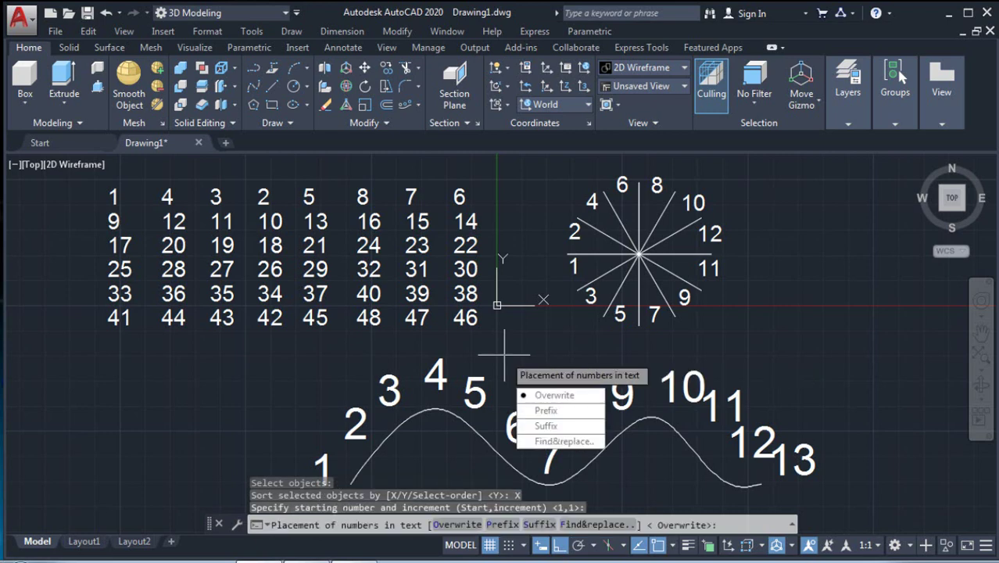
pyautogui.press('Return')
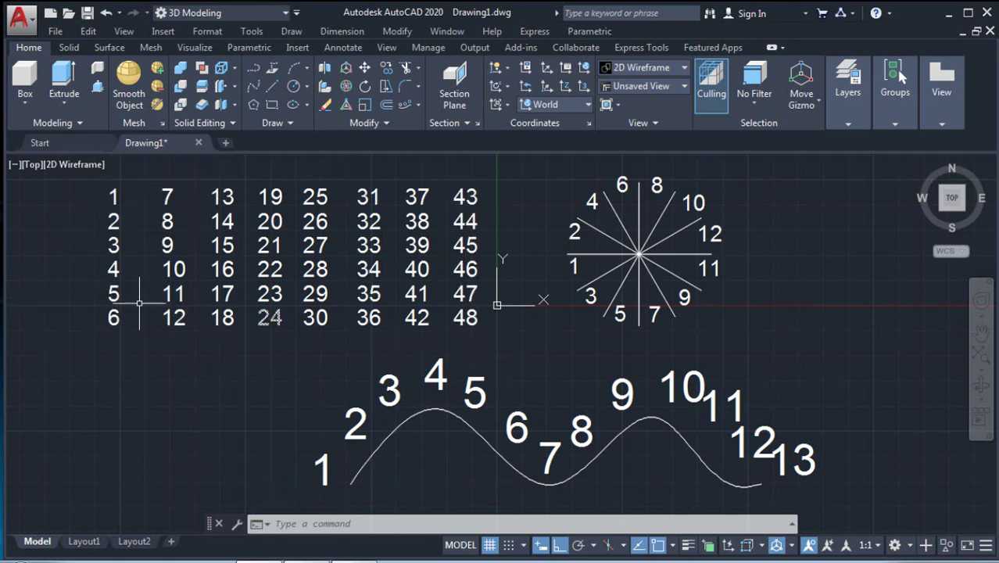
# - Renumber the whole text grid row by row, using TCOUNT sorted by Y with start and increment 1,1 and Overwrite placement
pyautogui.write('CT')
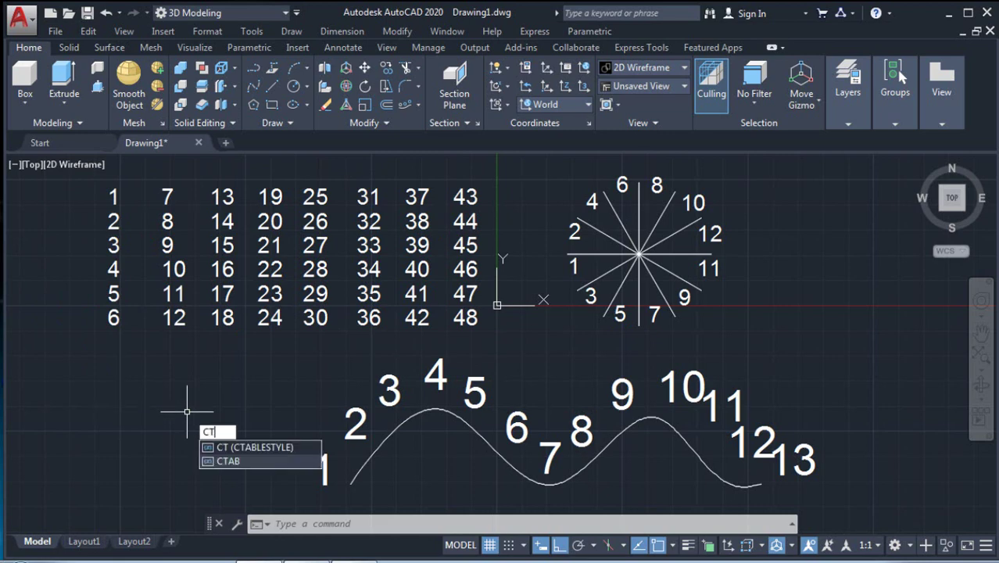
pyautogui.press('BackSpace')
pyautogui.press('BackSpace')
pyautogui.write('TCOUNT')
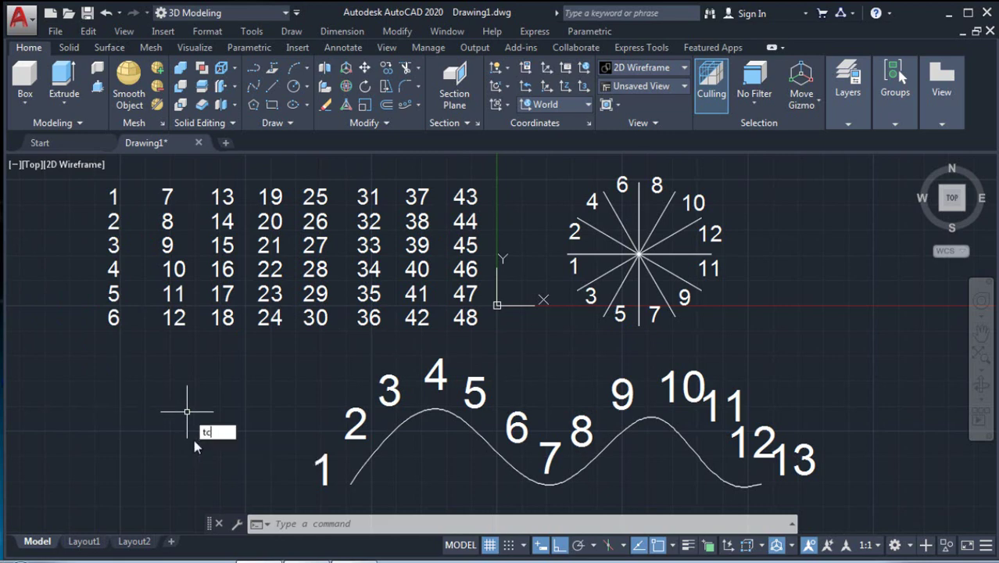
pyautogui.press('Return')
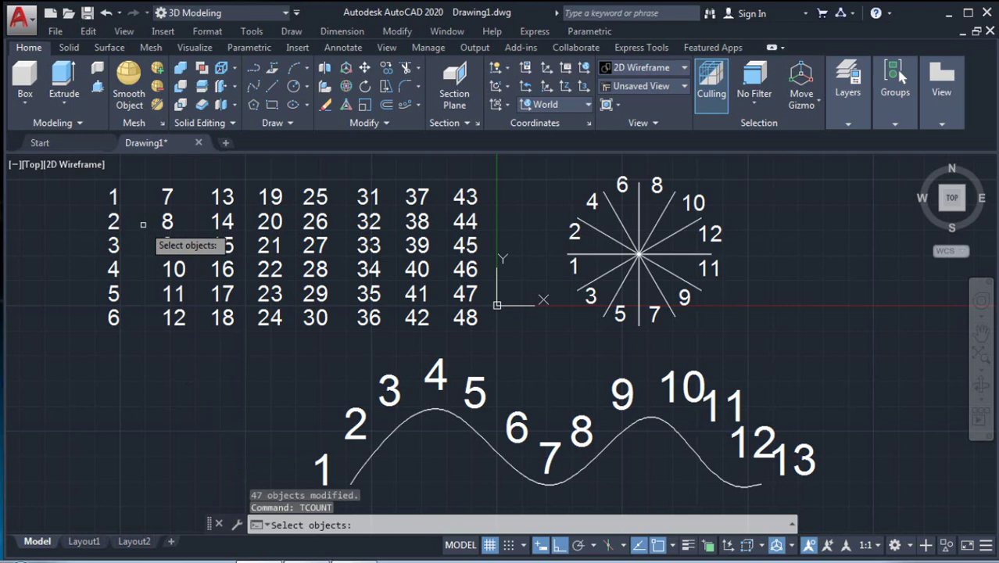
pyautogui.click(99, 178)
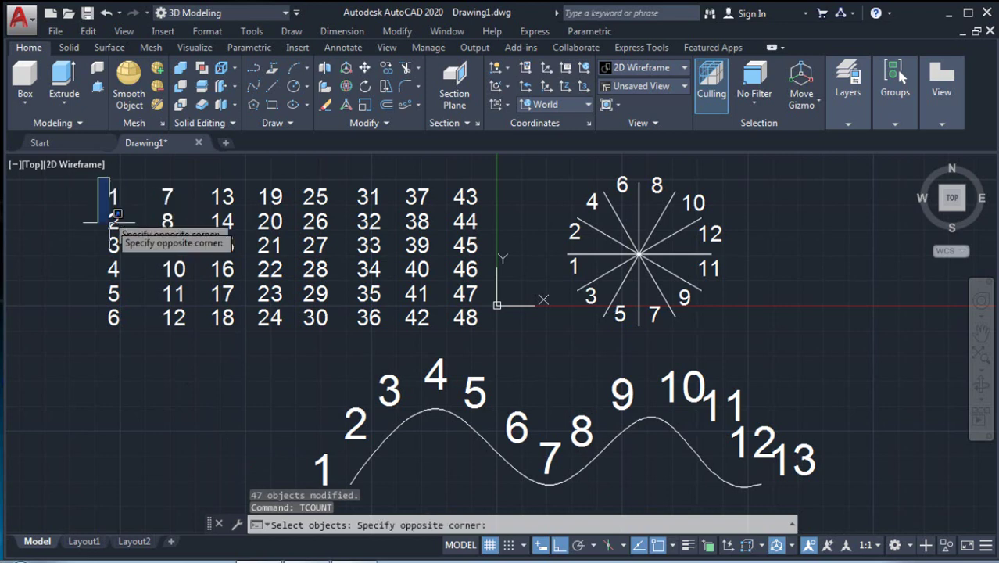
pyautogui.click(499, 356)
pyautogui.press('Return')
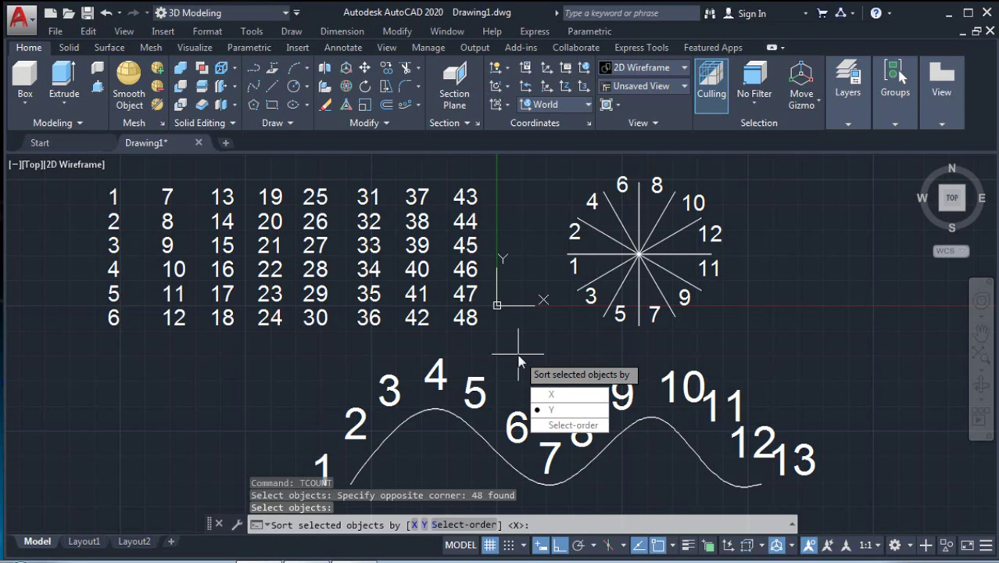
pyautogui.press('Return')
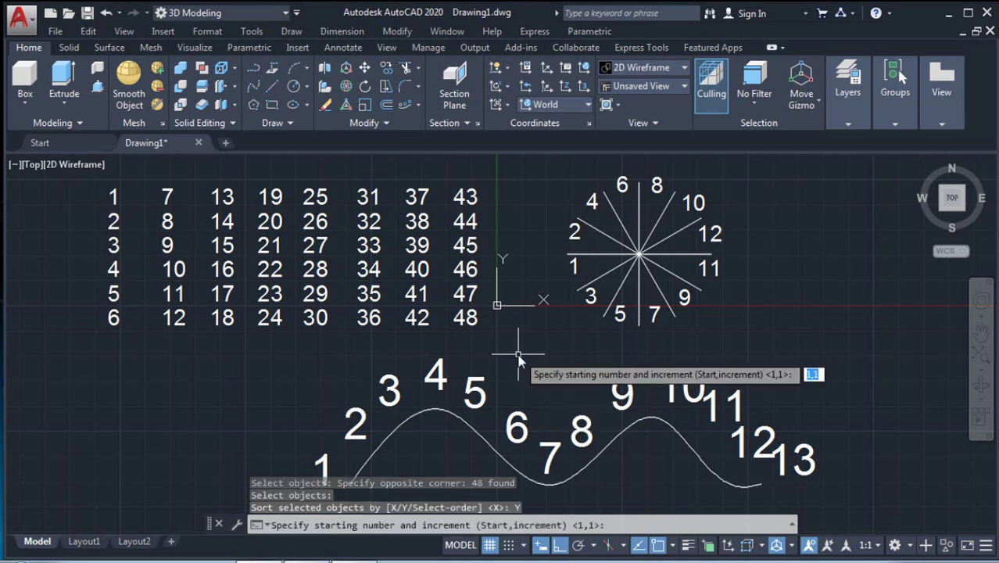
pyautogui.press('Return')
pyautogui.press('Return')
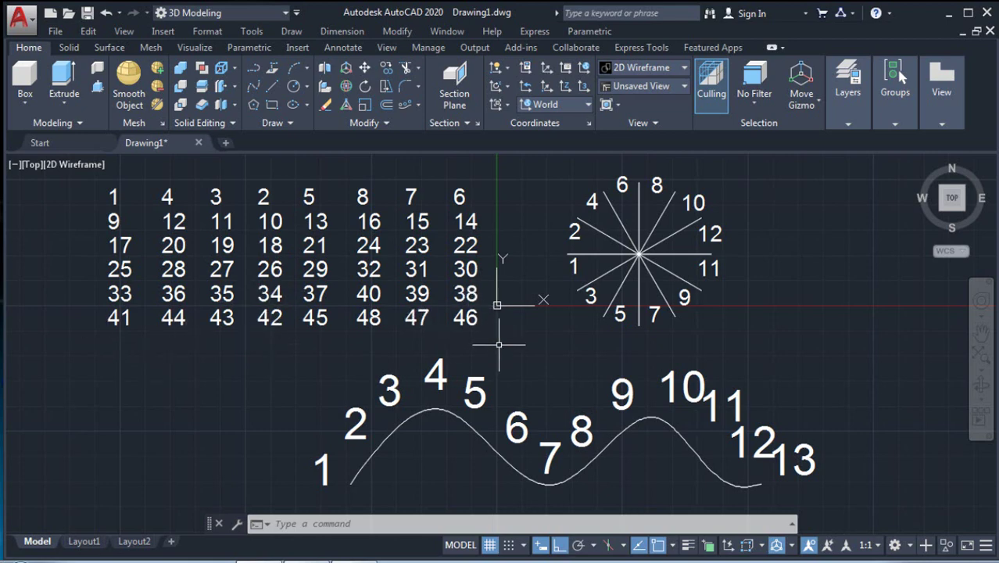
# - Repeat the Y-sorted TCOUNT numbering on the grid, selecting it with a crossing window from its lower-right to upper-left corner, keeping 1,1 and Overwrite
pyautogui.write('tc')
pyautogui.press('Return')
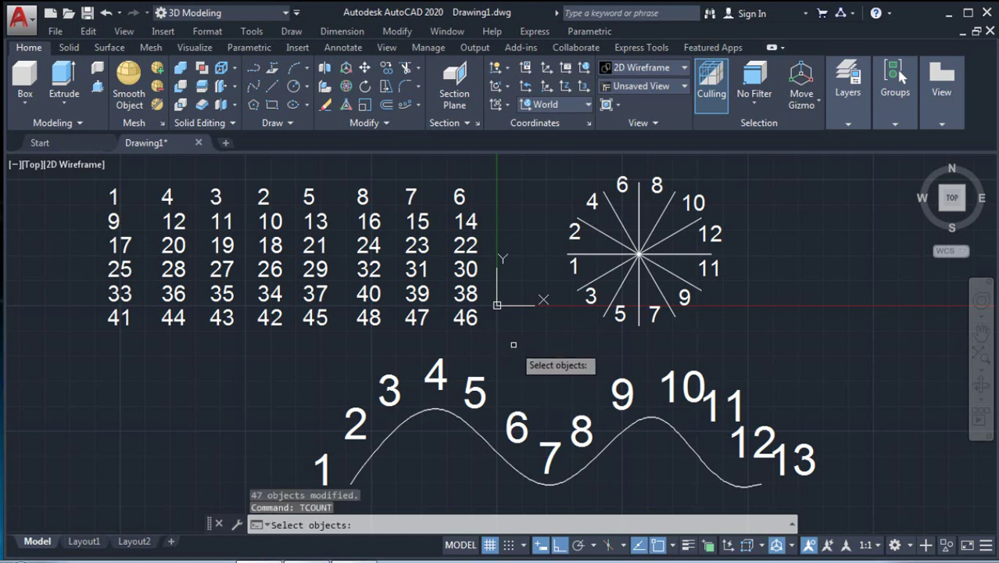
pyautogui.click(515, 345)
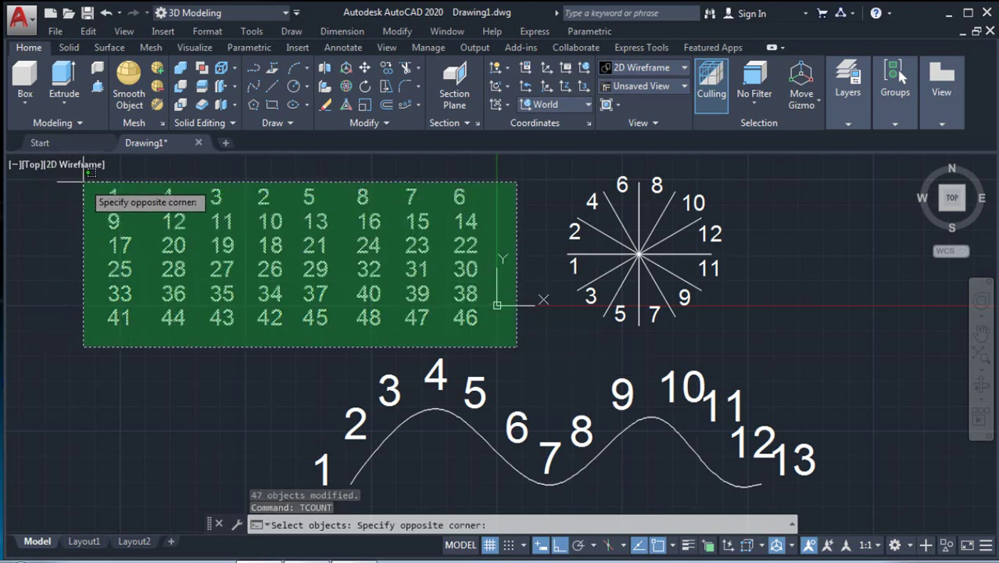
pyautogui.click(89, 172)
pyautogui.press('Return')
pyautogui.press('Return')
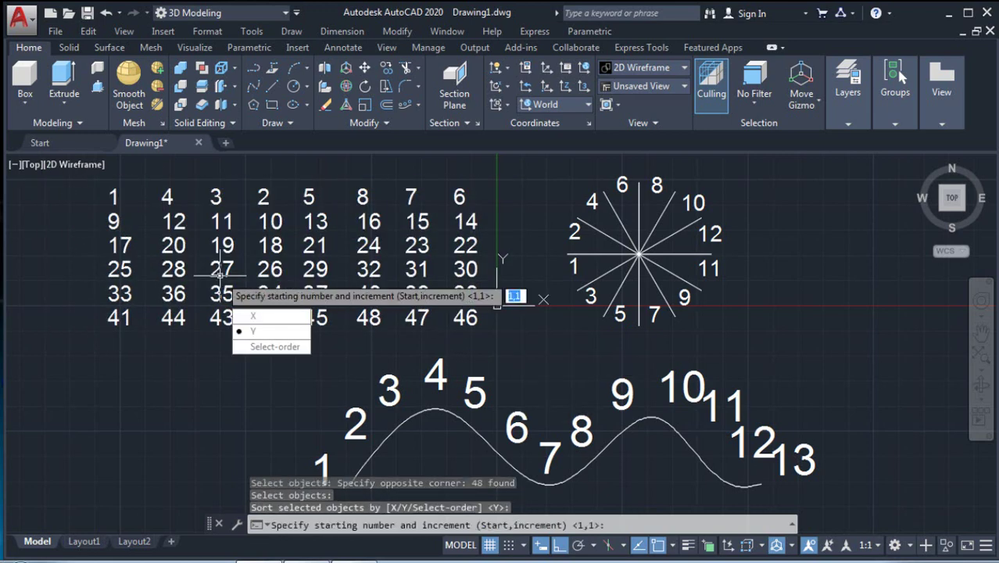
pyautogui.press('Return')
pyautogui.press('Return')
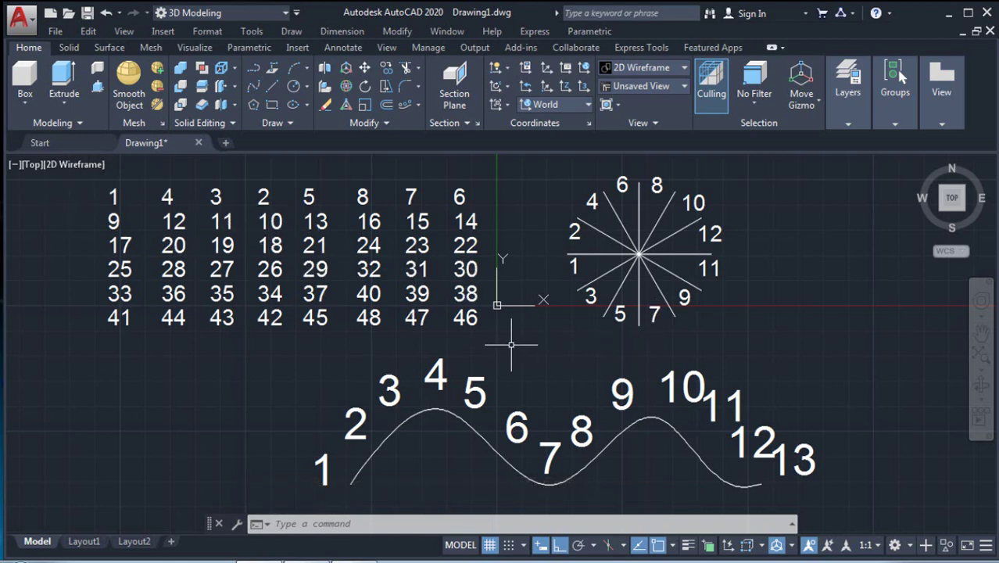
# - Start TCOUNT on the whole text grid, selected from its upper-left corner, sorting by X with start and increment 1,1
pyautogui.write('tc')
pyautogui.press('Return')
pyautogui.click(75, 179)
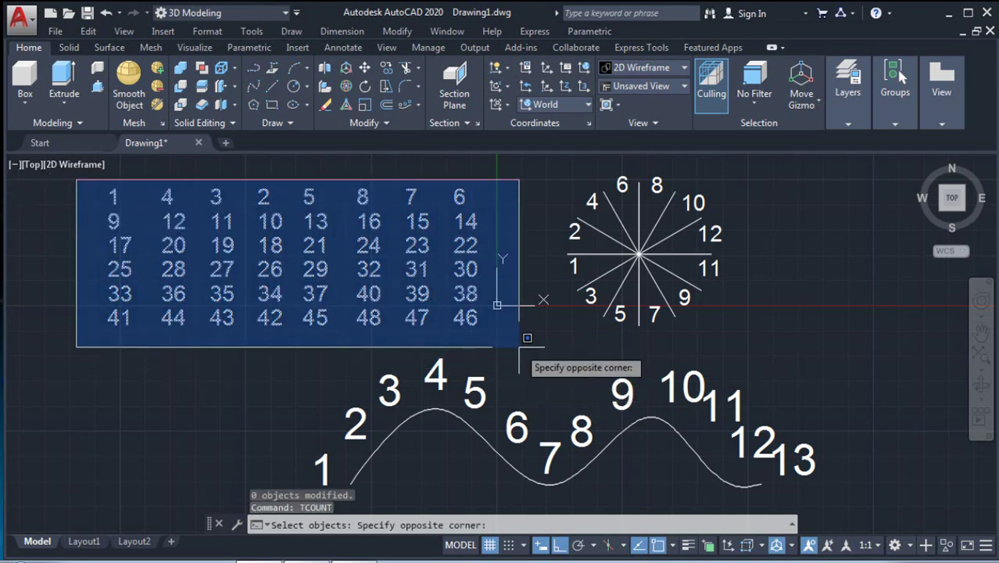
pyautogui.click(515, 345)
pyautogui.press('Return')
pyautogui.click(550, 386)
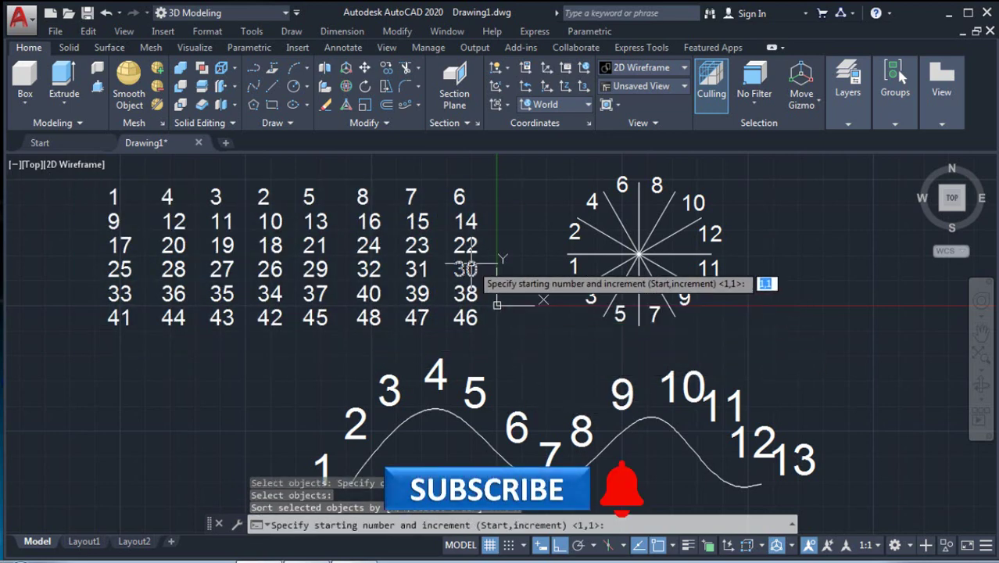
pyautogui.press('Return')
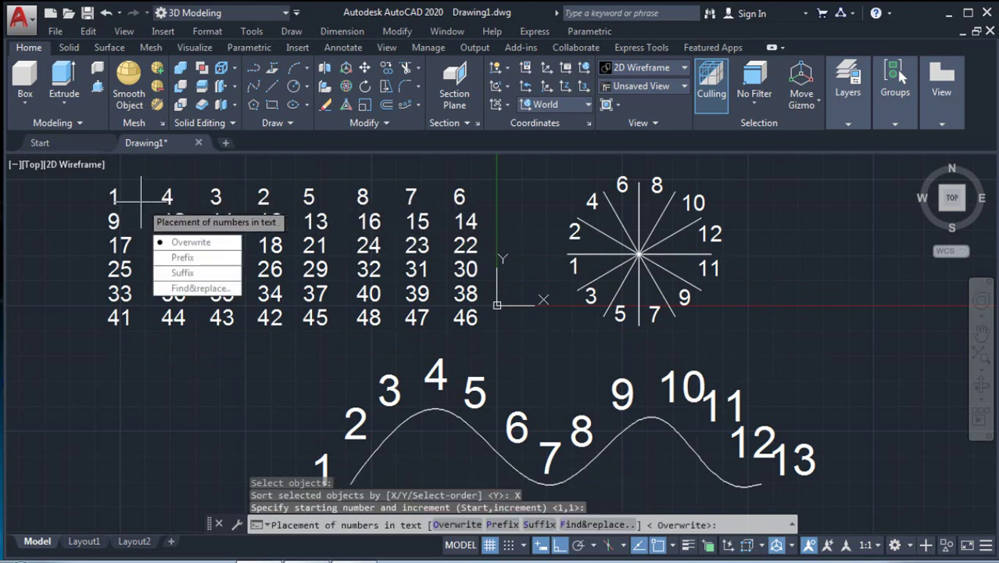